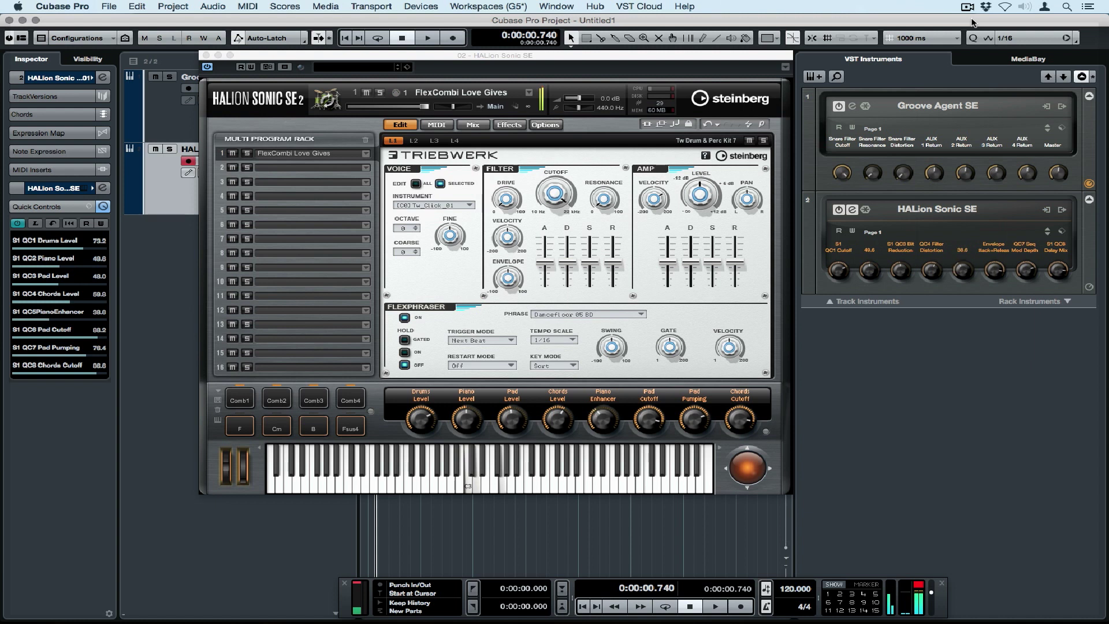
Step: Bring up the Devices menu to reach the device-related commands
click(421, 6)
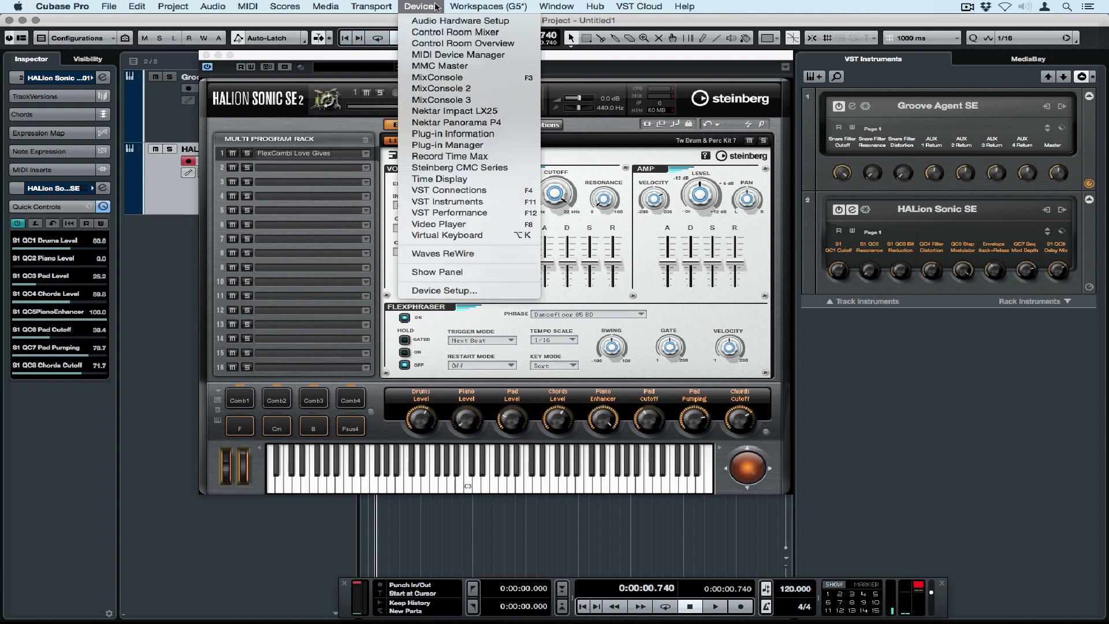
Step: Open Device Setup and browse the Steinberg CMC-QC and VST Quick Controls pages
click(481, 290)
click(314, 115)
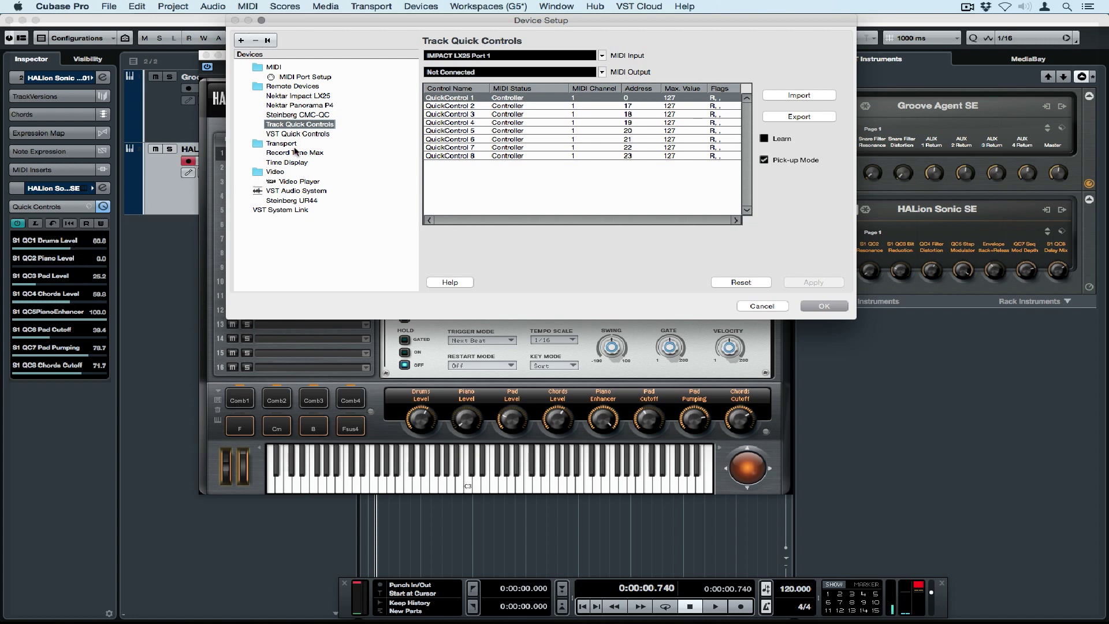
click(319, 136)
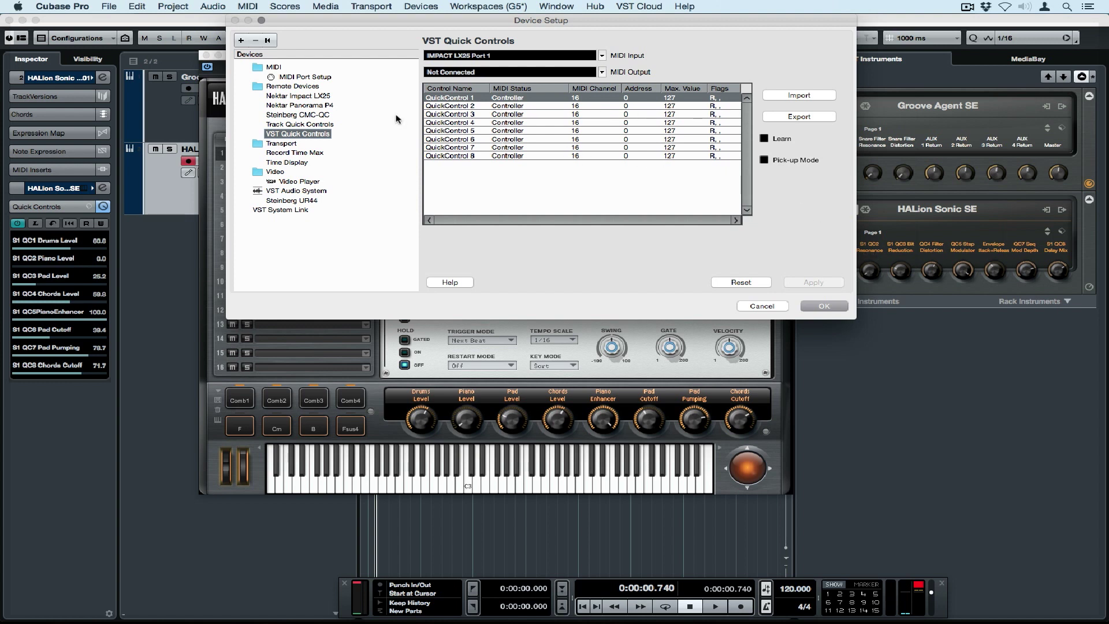
Step: Learn Track QuickControls 1–8 from CMC-QC Port2 knobs at addresses 16–23
click(318, 124)
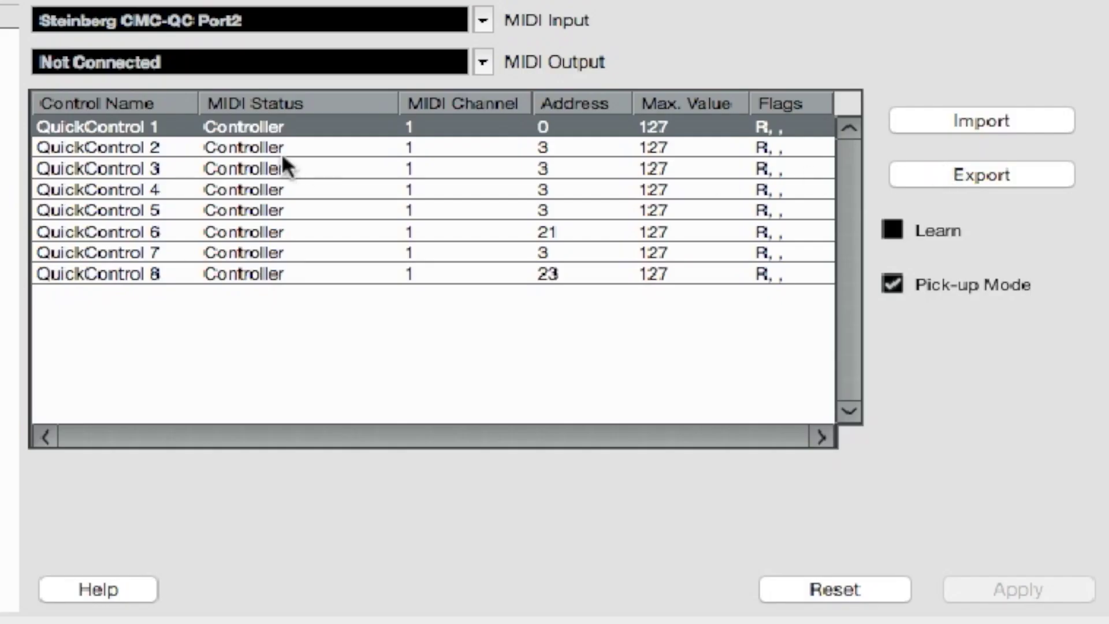
click(885, 236)
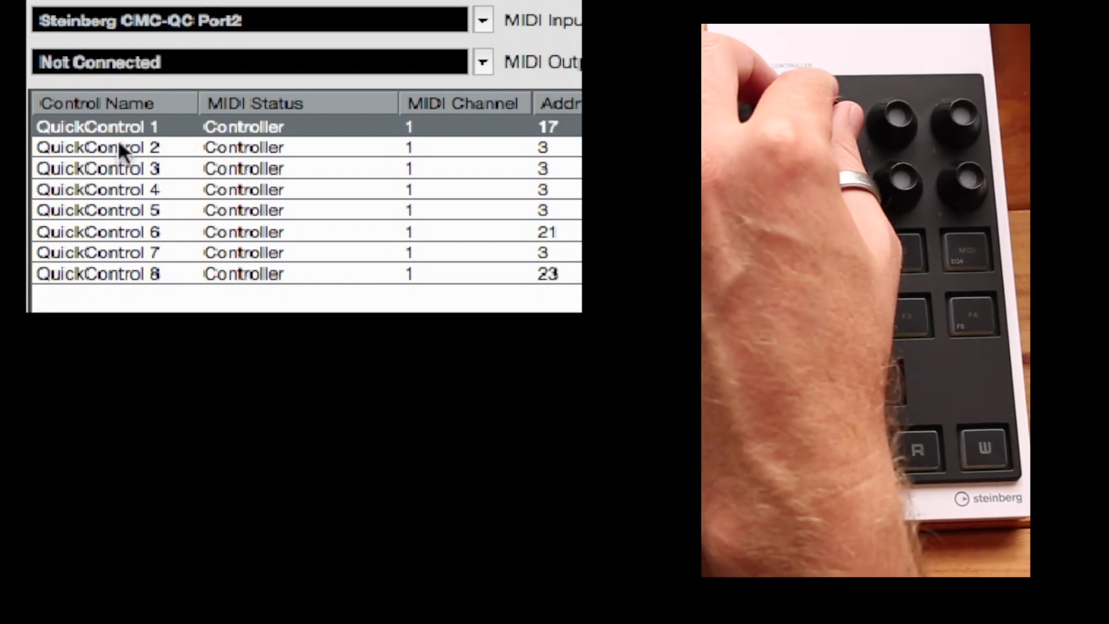
click(119, 144)
click(124, 123)
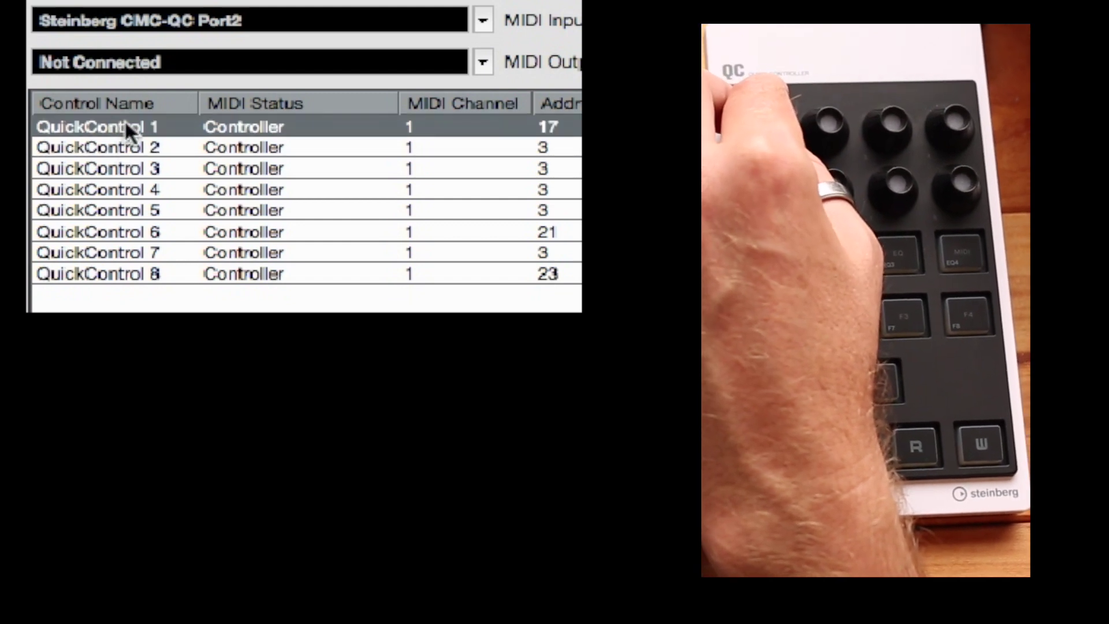
click(110, 141)
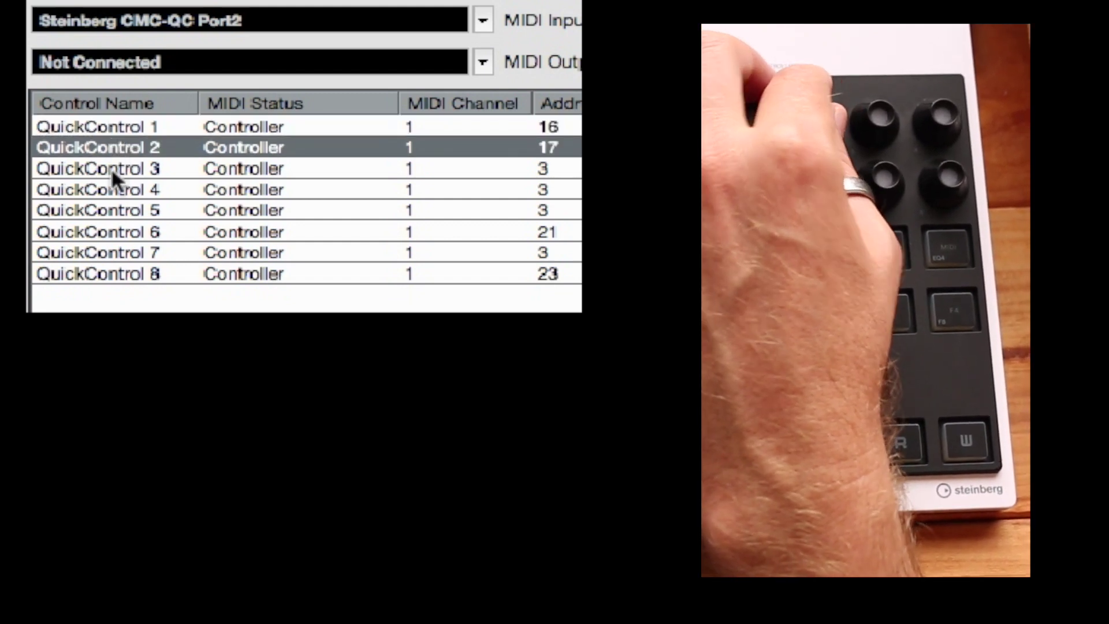
click(111, 167)
click(105, 189)
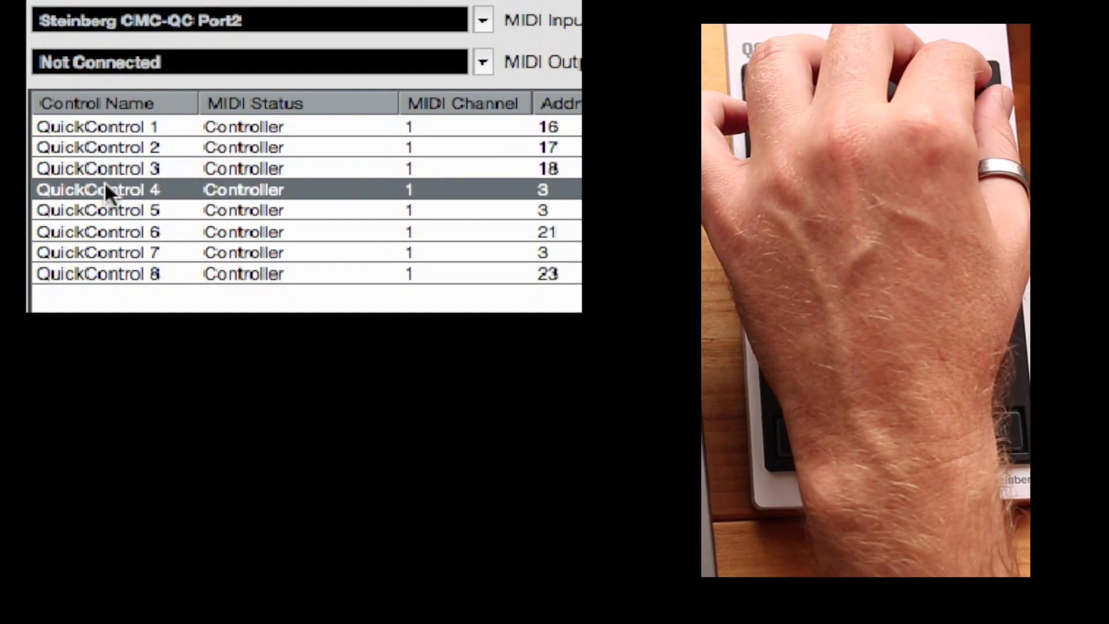
click(105, 209)
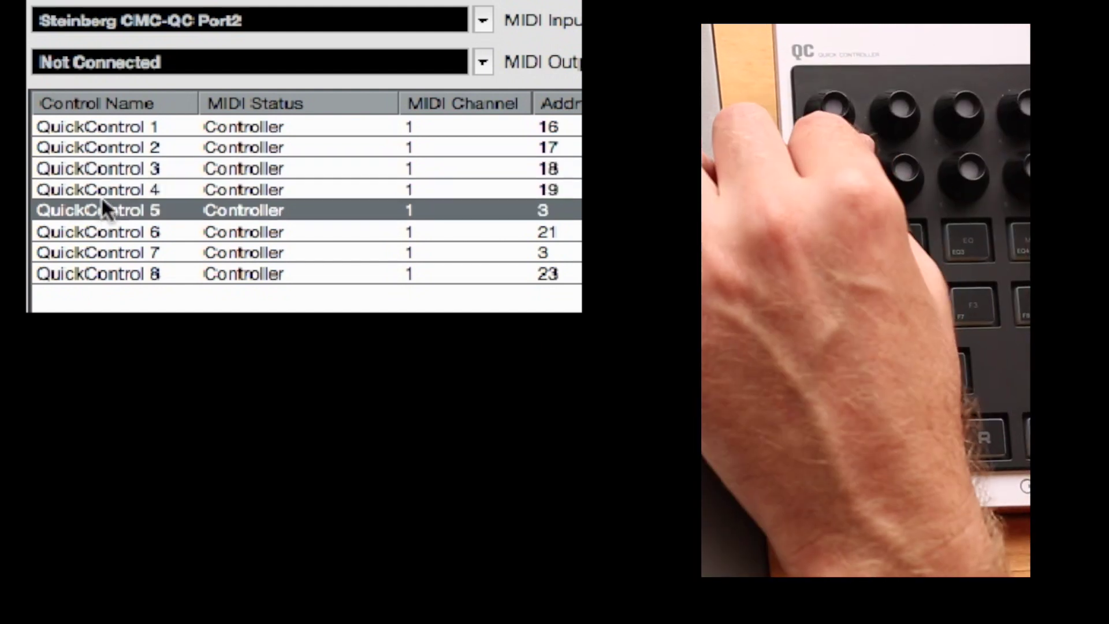
click(101, 229)
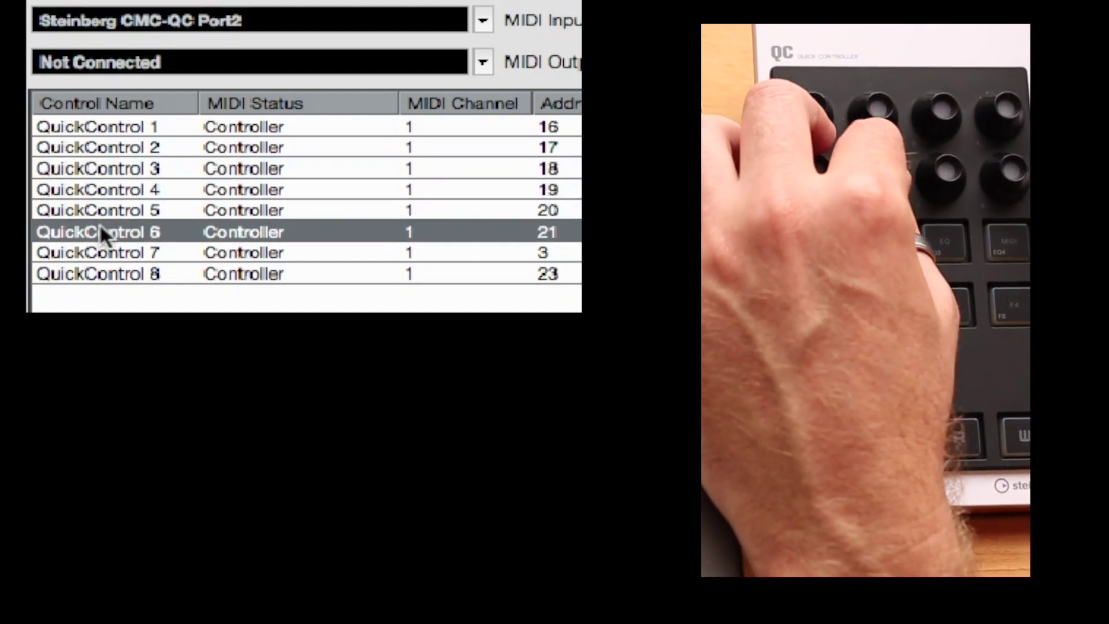
click(100, 246)
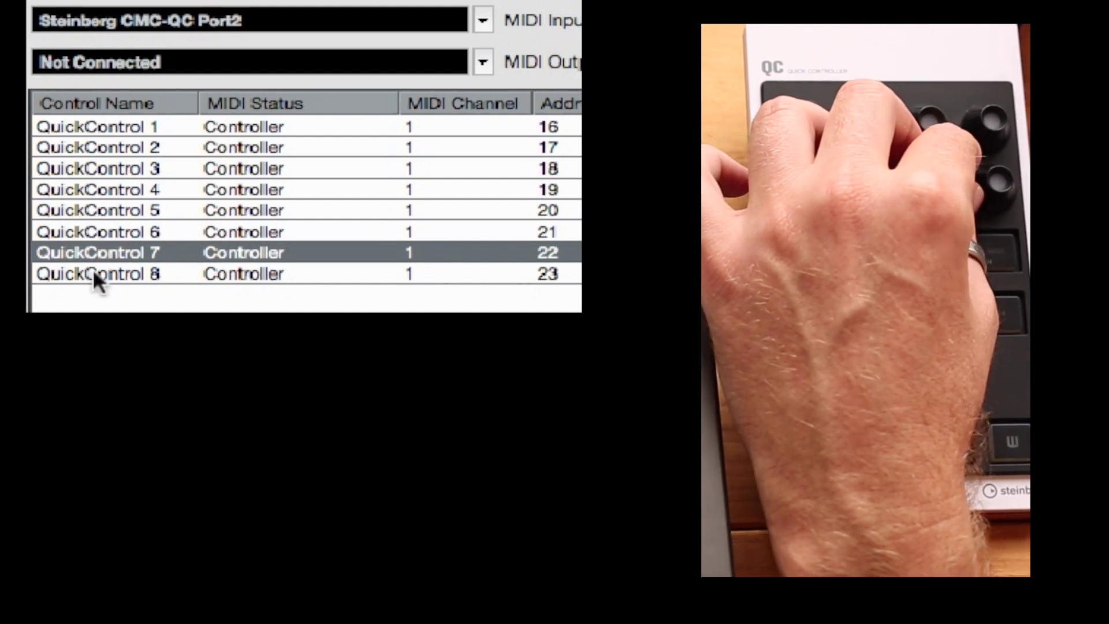
click(92, 274)
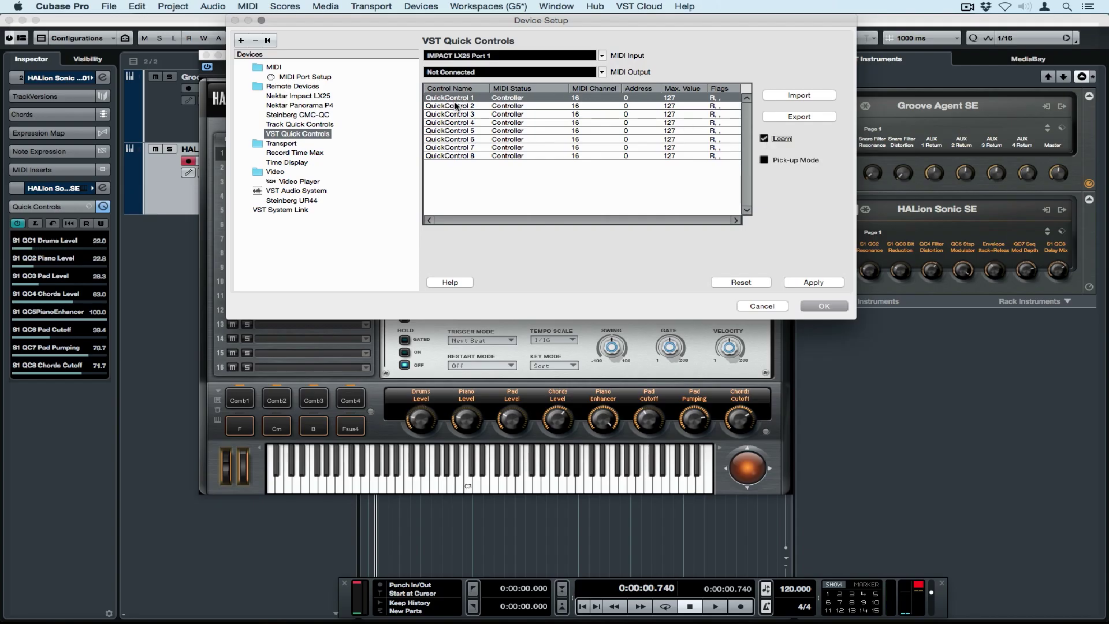
Step: Select VST QuickControl 2 to begin learning the VST quick controls
click(456, 106)
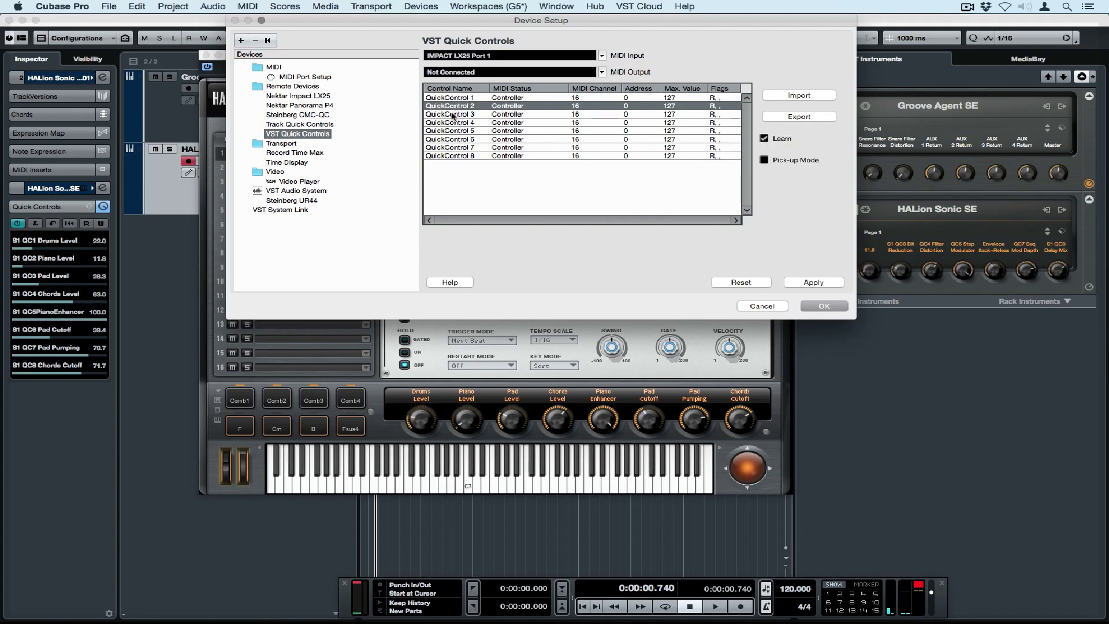
Step: Learn VST QuickControls 3–8 from the matching hardware knobs
click(452, 115)
click(448, 123)
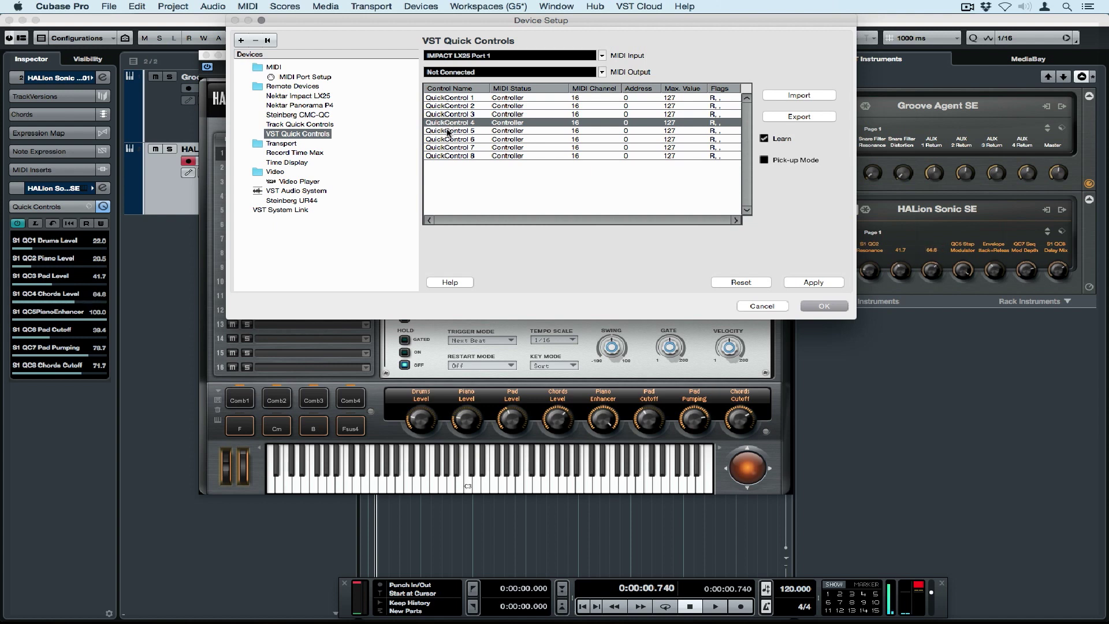
click(447, 131)
click(447, 139)
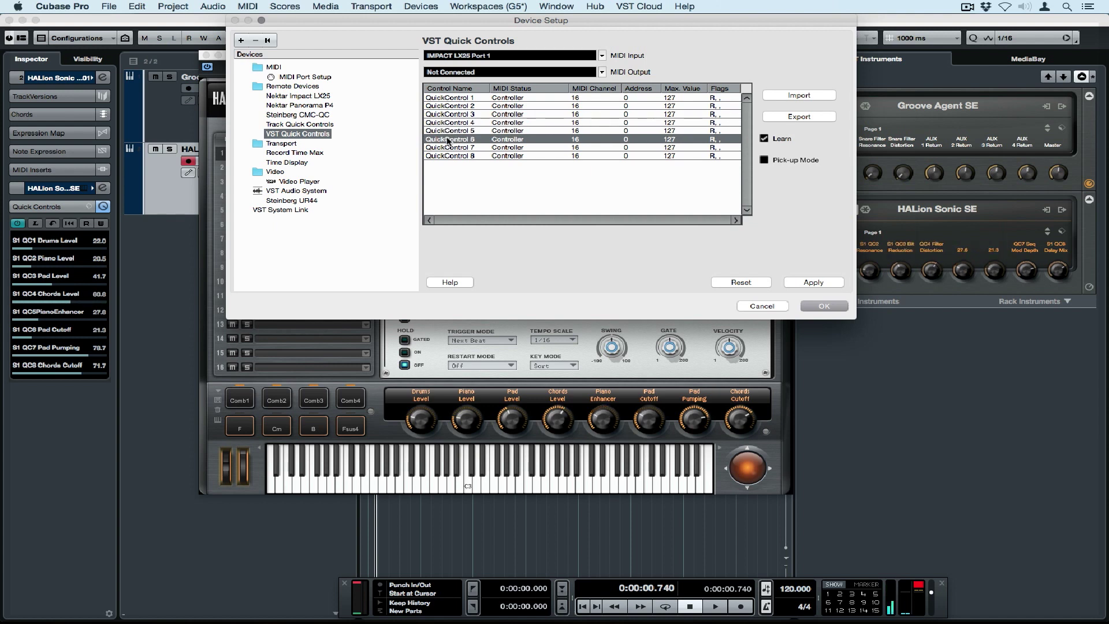
click(448, 147)
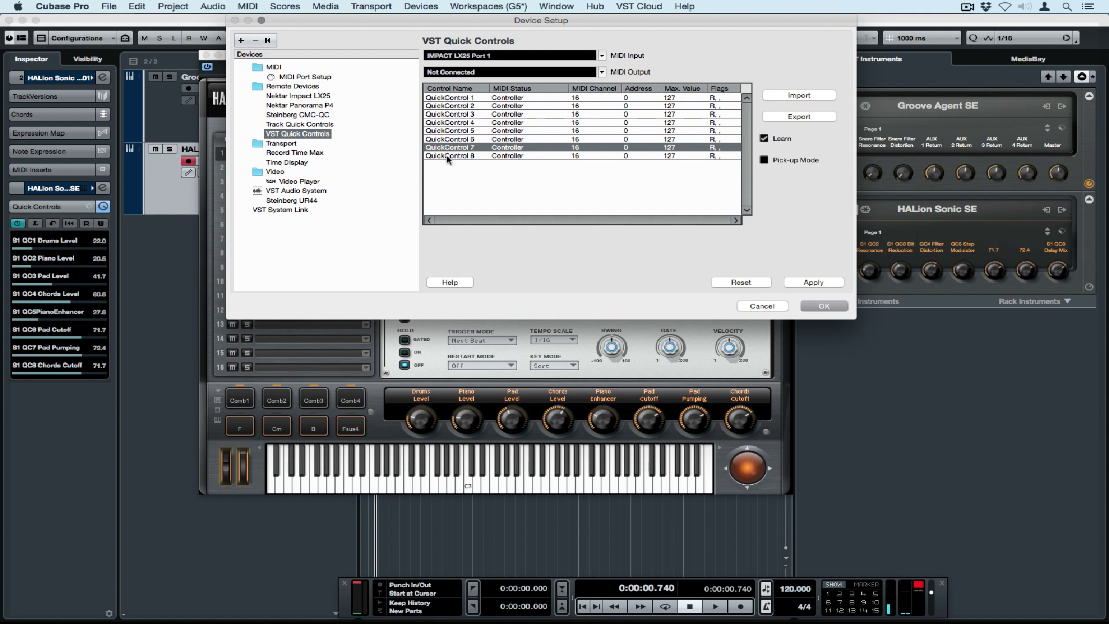
click(448, 156)
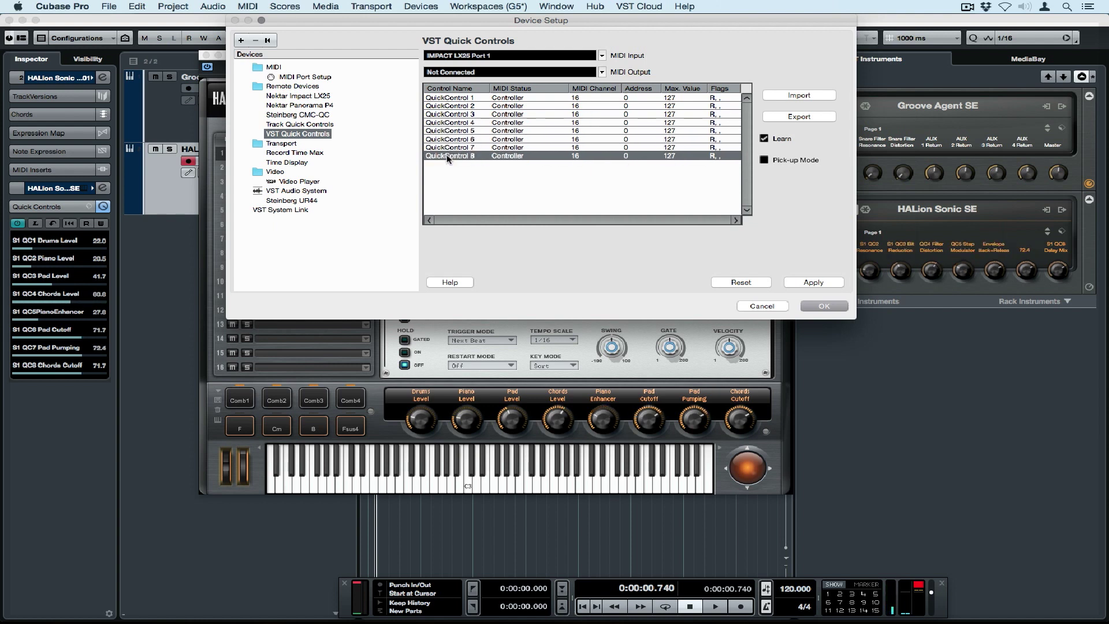
Step: Enable Pick-up Mode, apply the quick control settings and close Device Setup
click(765, 162)
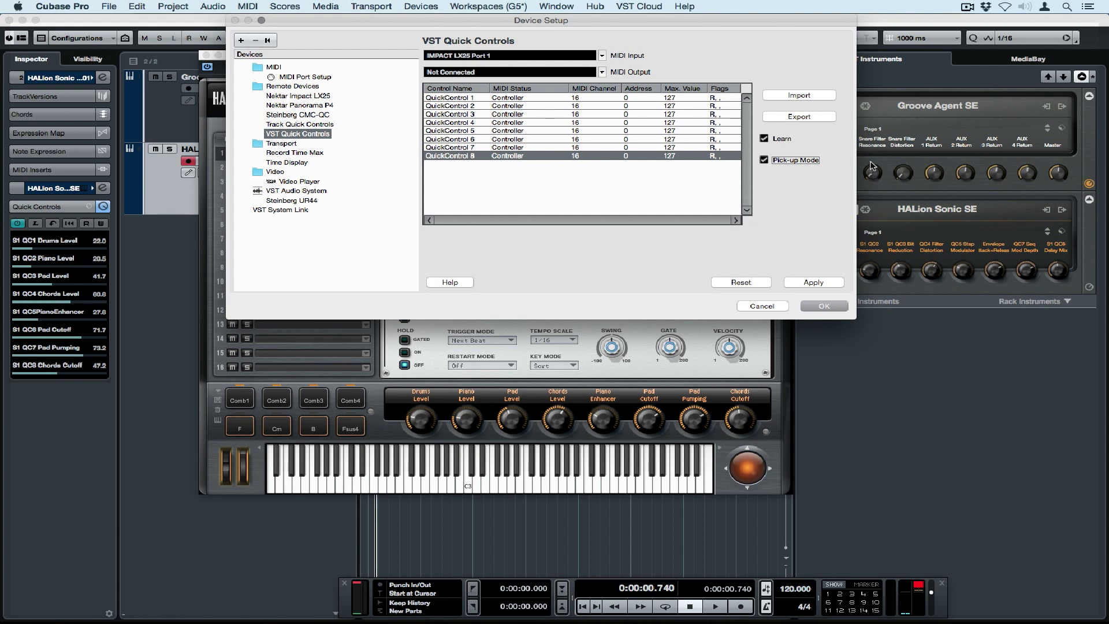
click(802, 281)
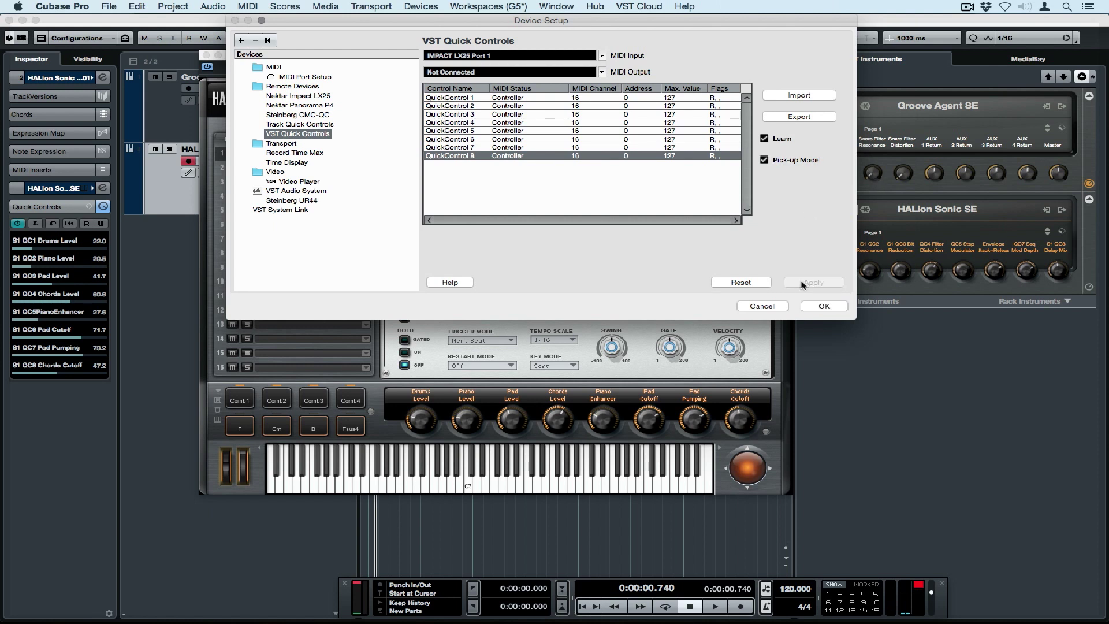
click(824, 307)
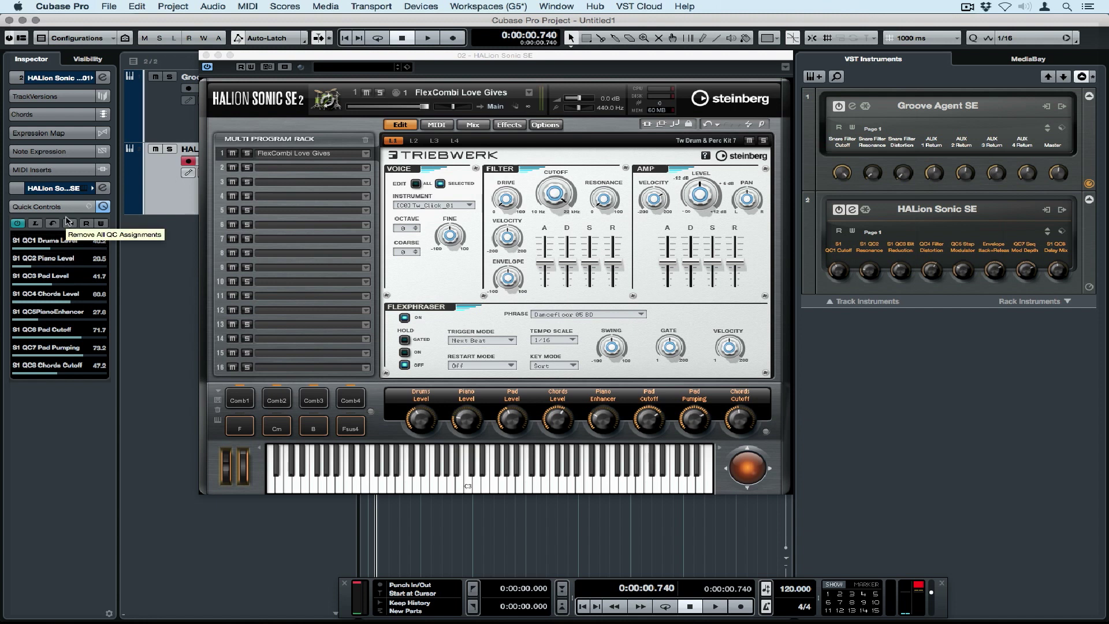
Step: Load the EQ Band 1/Band 4 preset onto the track quick controls
click(88, 206)
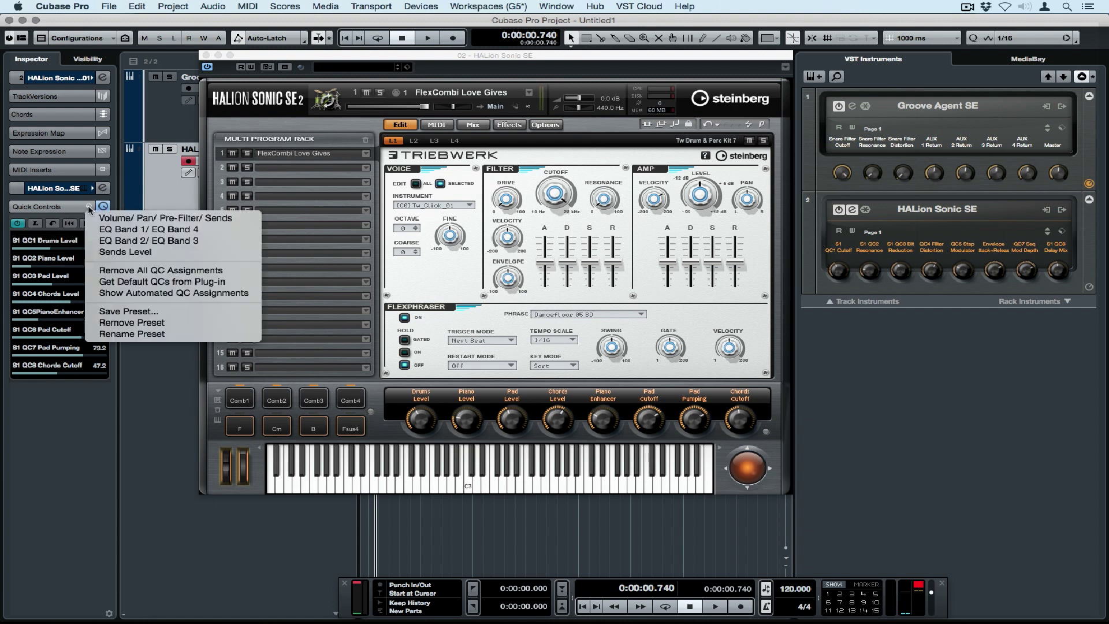
click(111, 228)
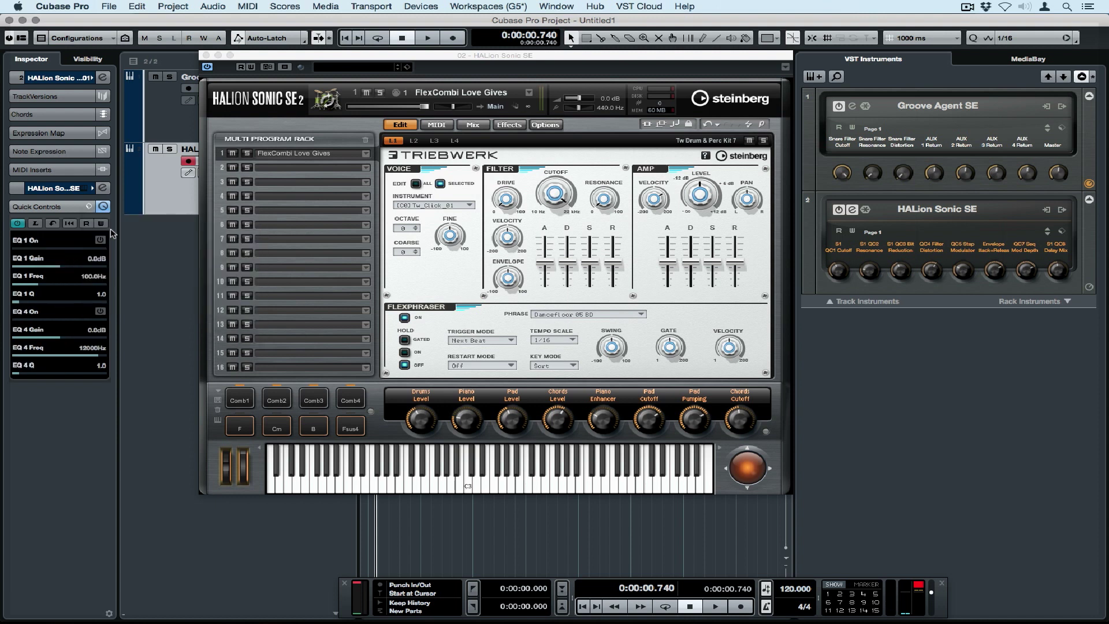
Step: Bypass the HALion Sonic SE channel equalizer in Channel Settings and close the window
click(102, 77)
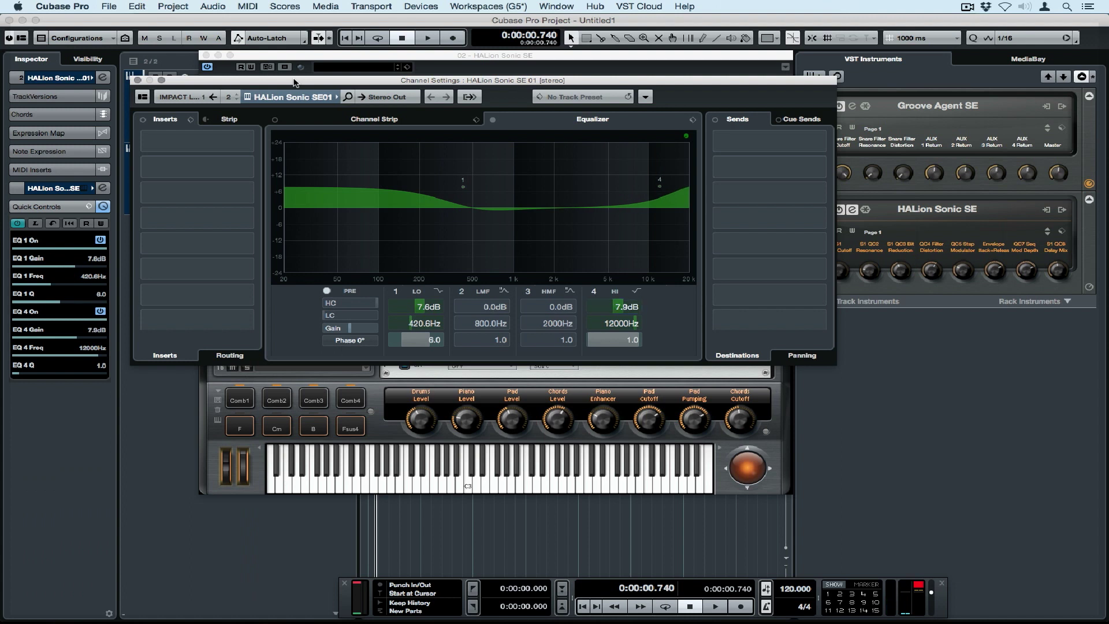
click(491, 121)
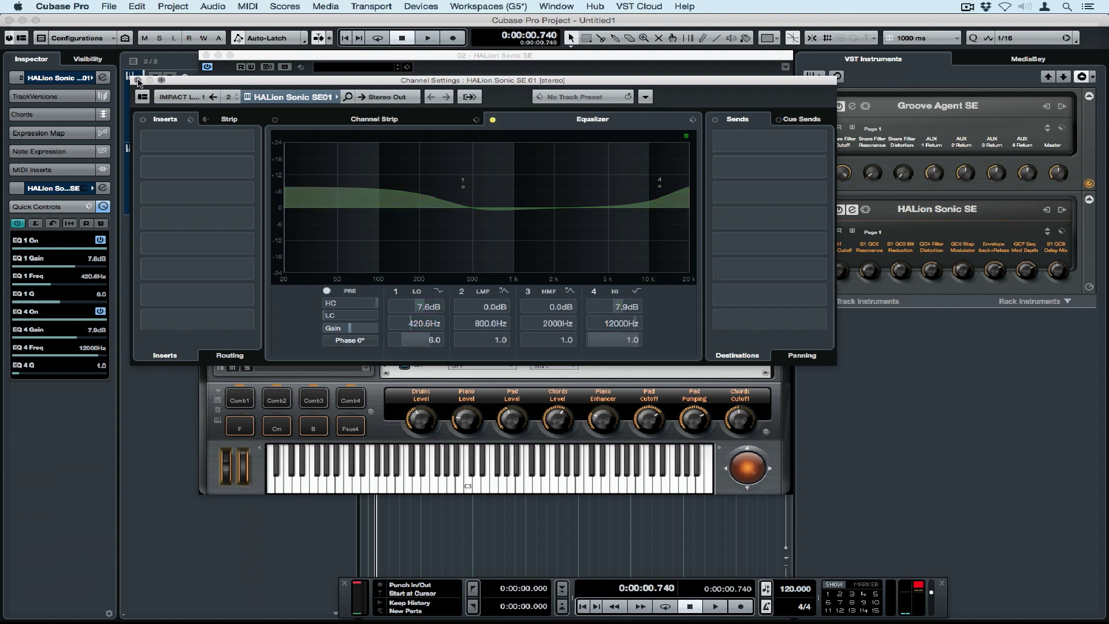
click(136, 80)
Step: Switch quick controls to Sends Level, then Volume/Pan/Pre-Filter/Sends, then remove all assignments
click(90, 206)
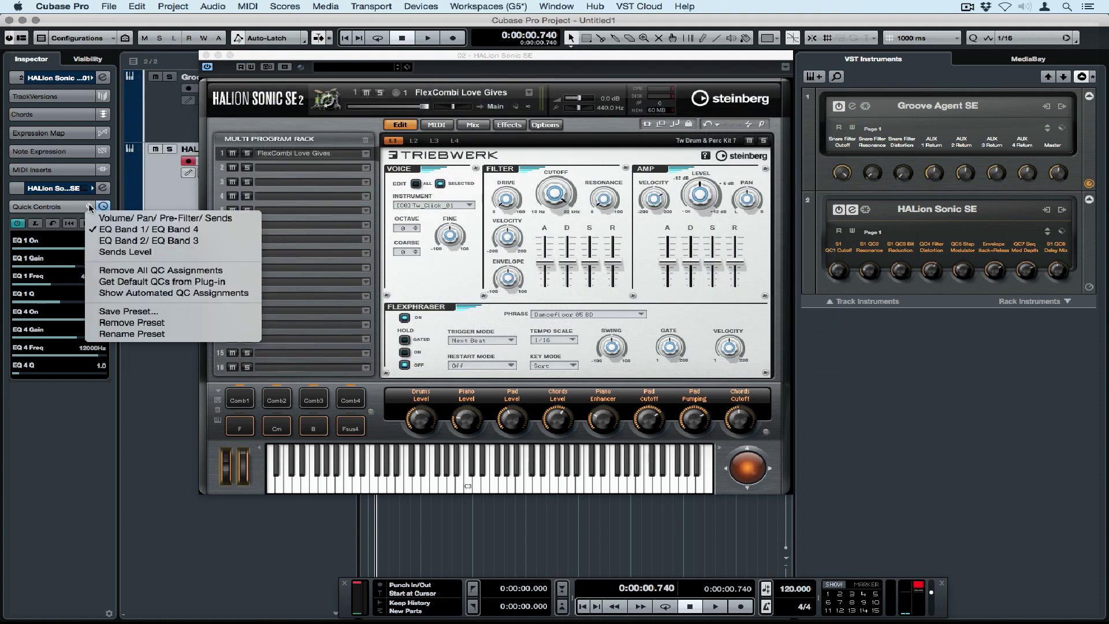
click(132, 253)
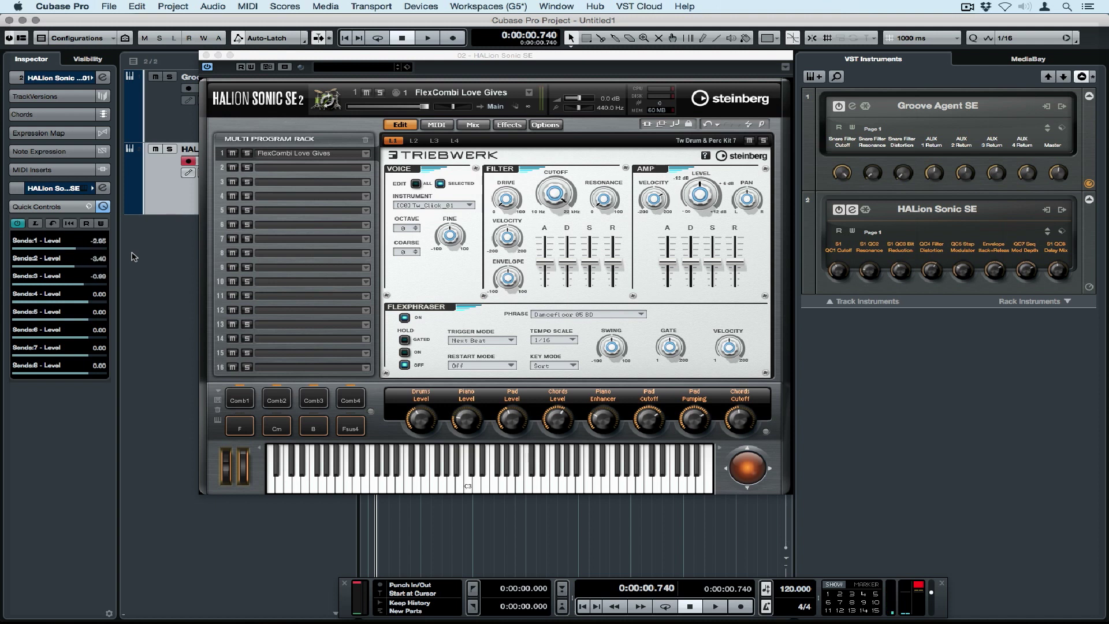
click(91, 211)
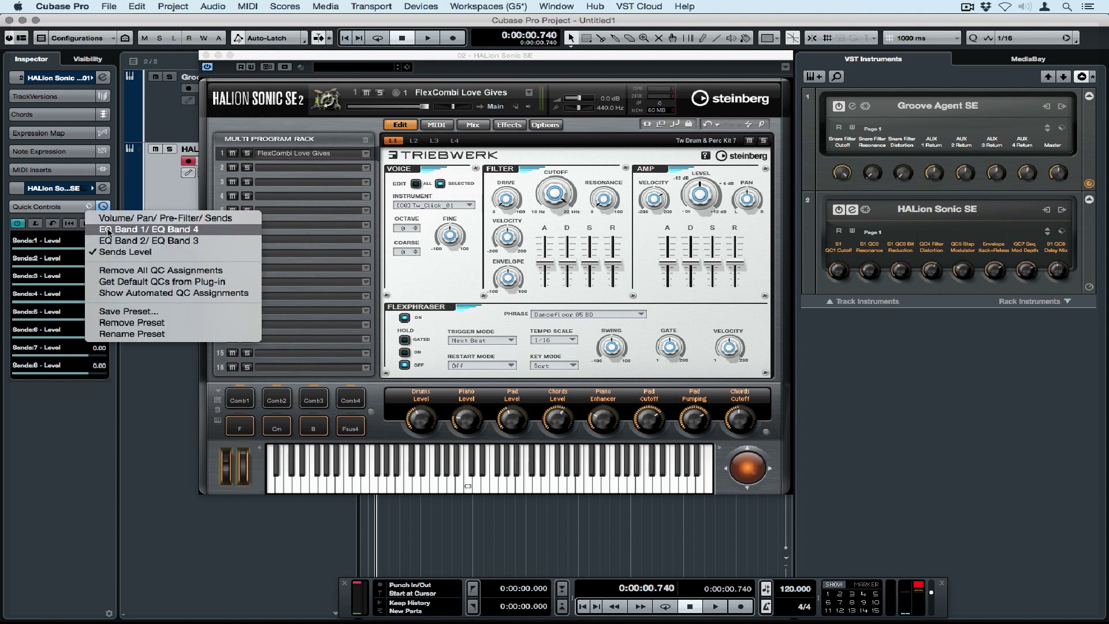
click(108, 222)
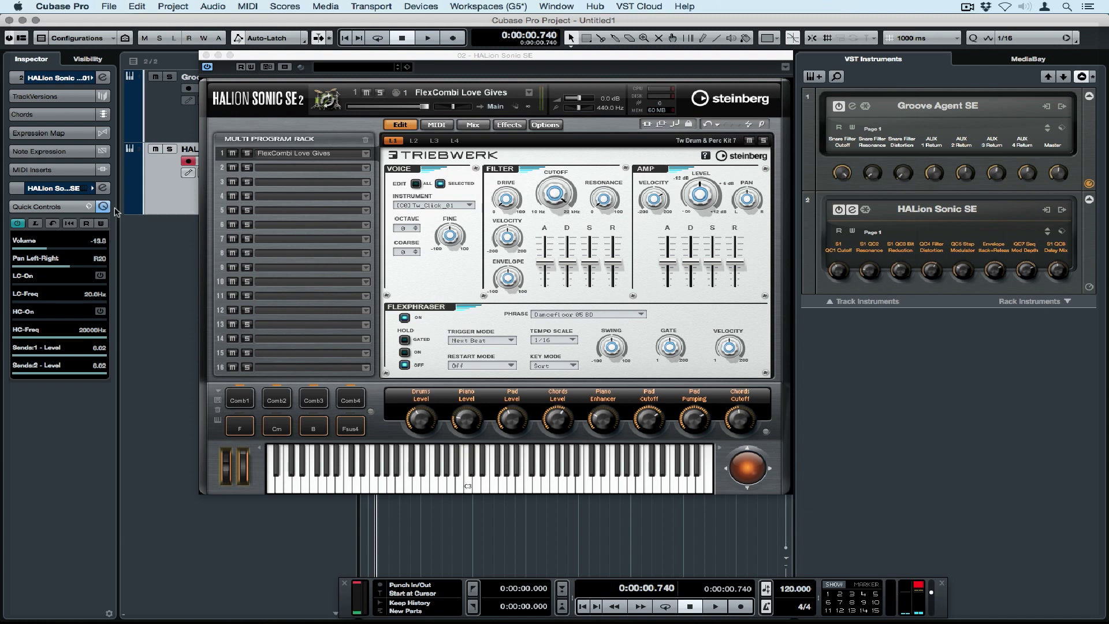
click(71, 225)
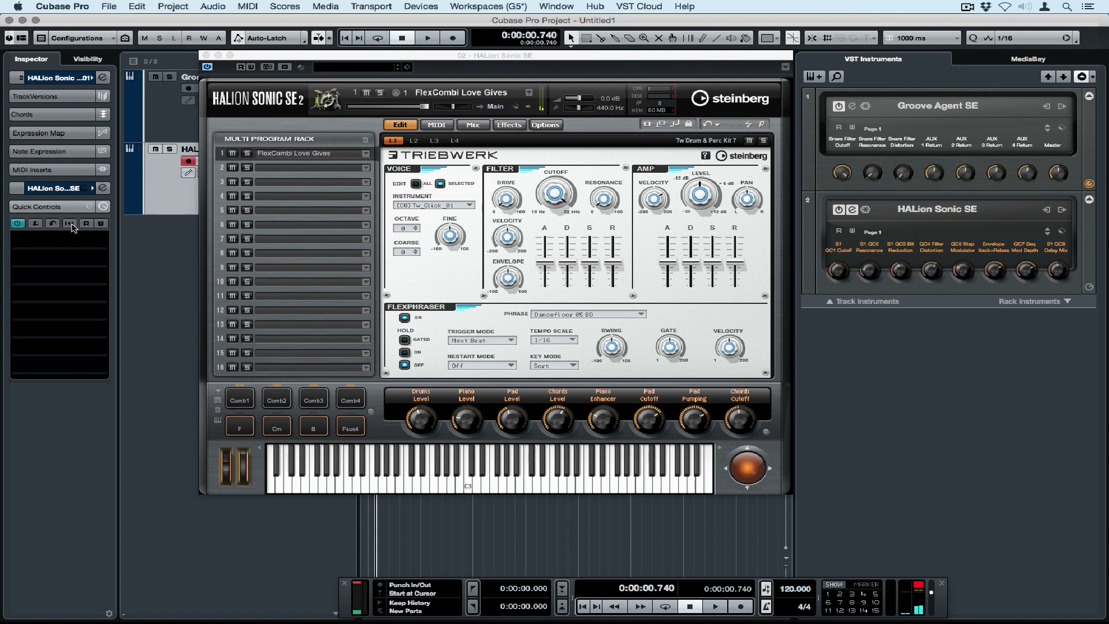
Step: Insert Quadrafuzz v2 from the Distortion category into the channel's first insert slot
click(51, 192)
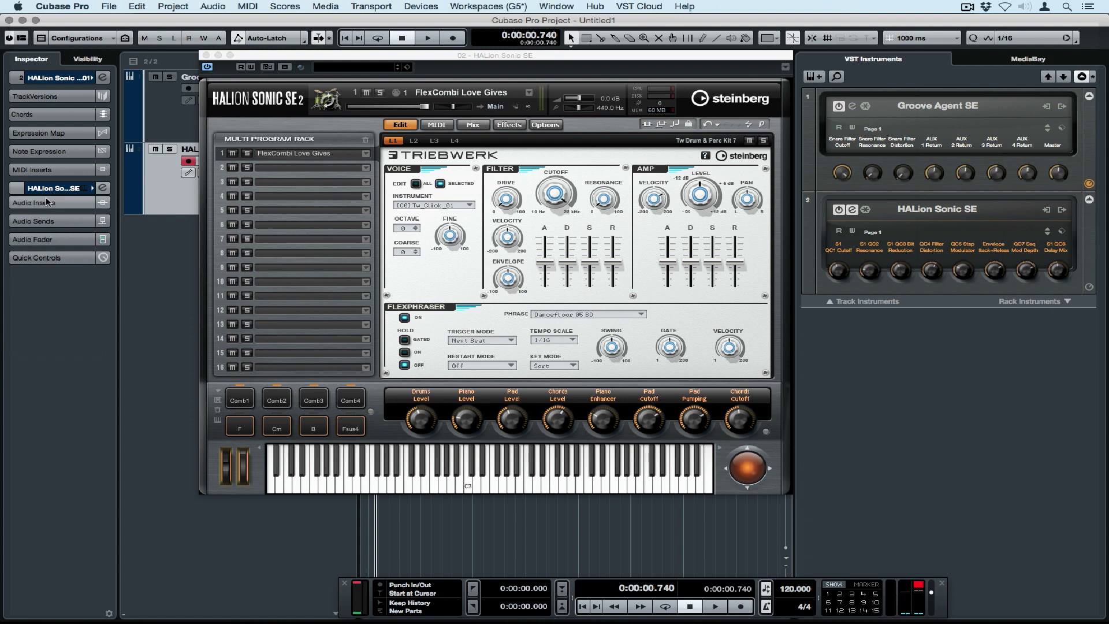
click(48, 202)
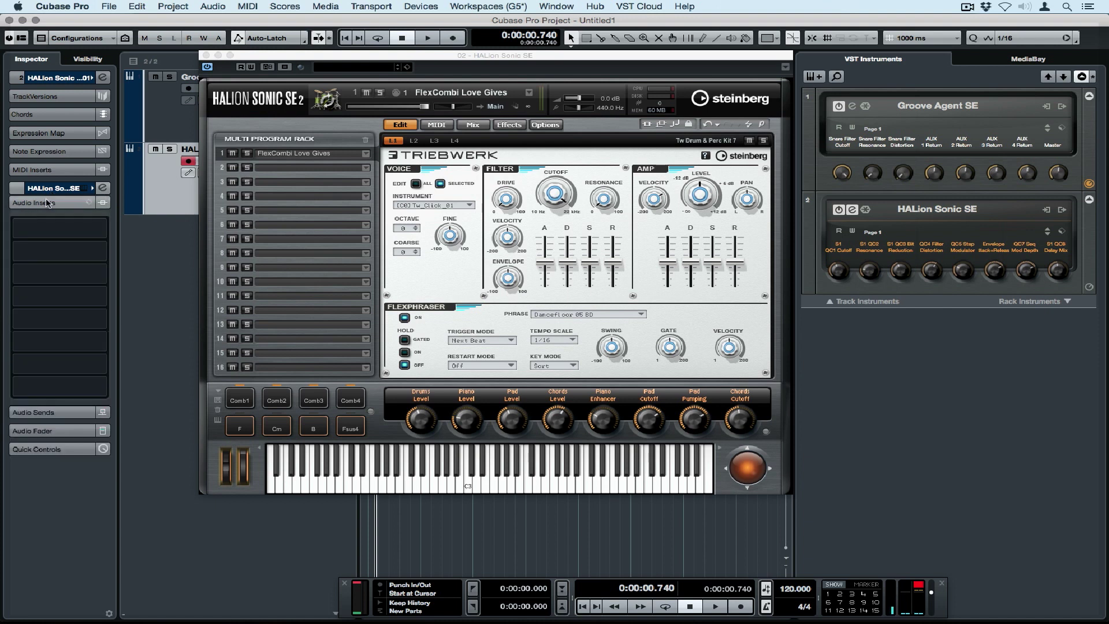
click(102, 229)
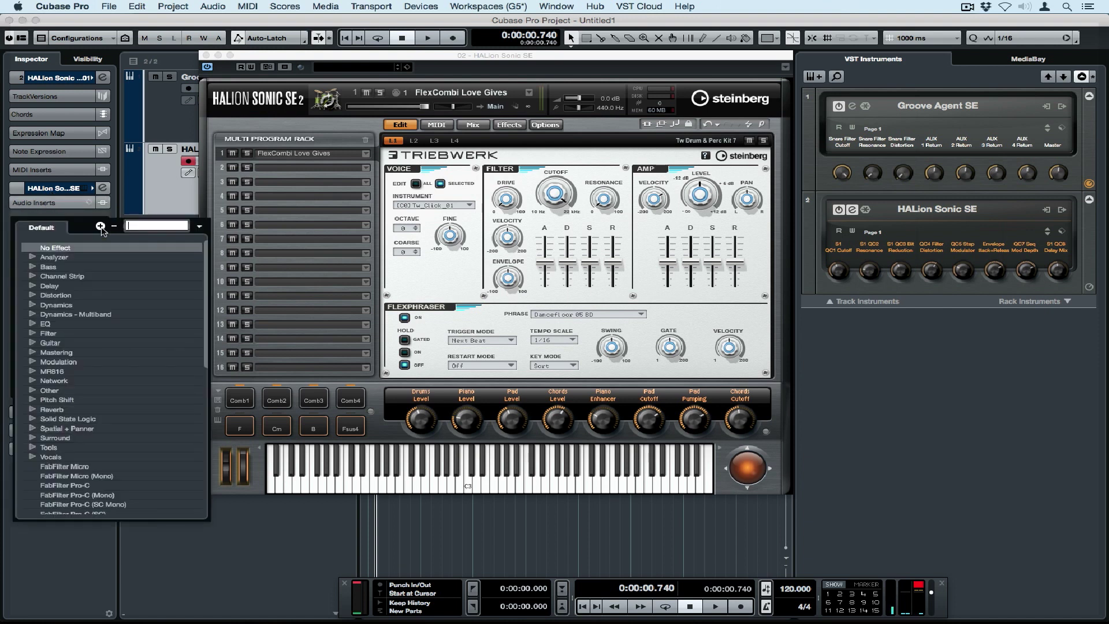
click(34, 296)
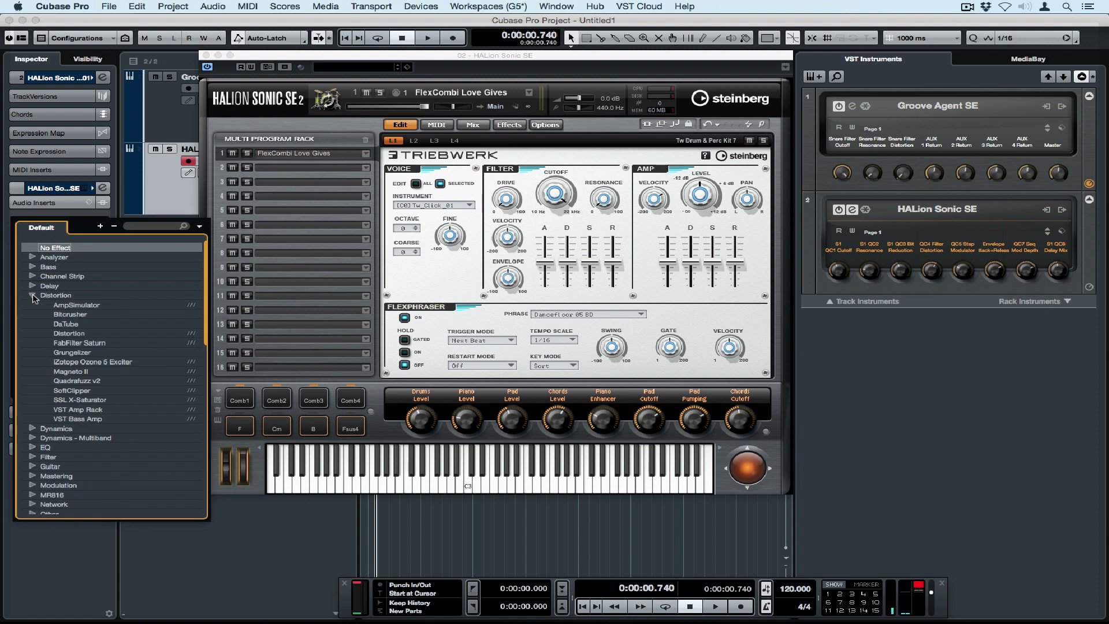
click(77, 381)
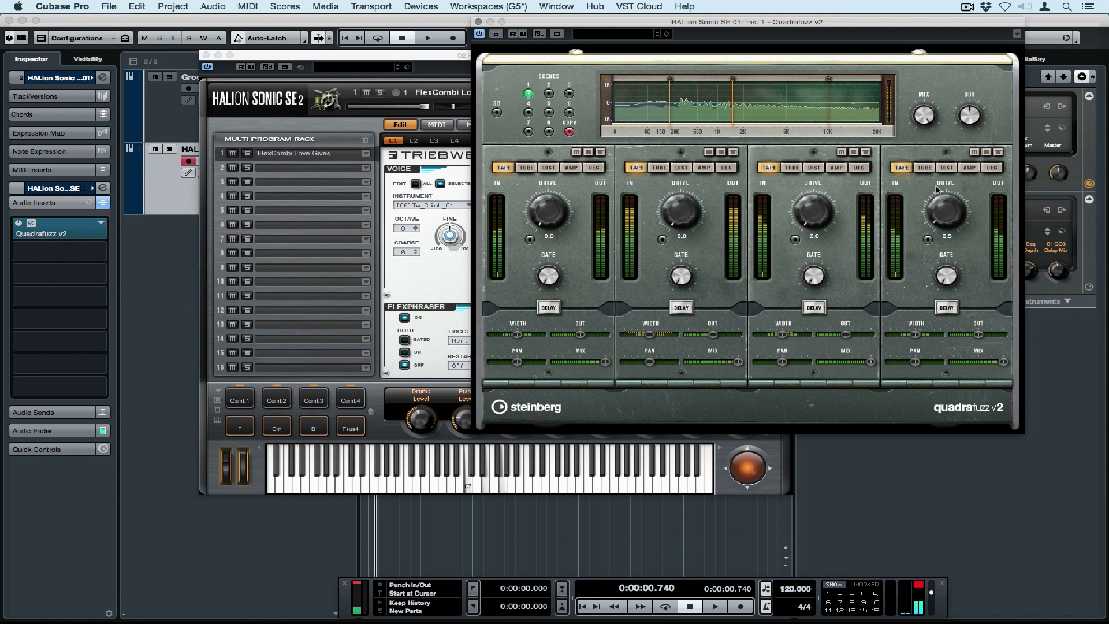
Step: Set Quadrafuzz band 3 to DIST and assign Drive3 and GateThresh3 to quick control slots 1–2
click(836, 168)
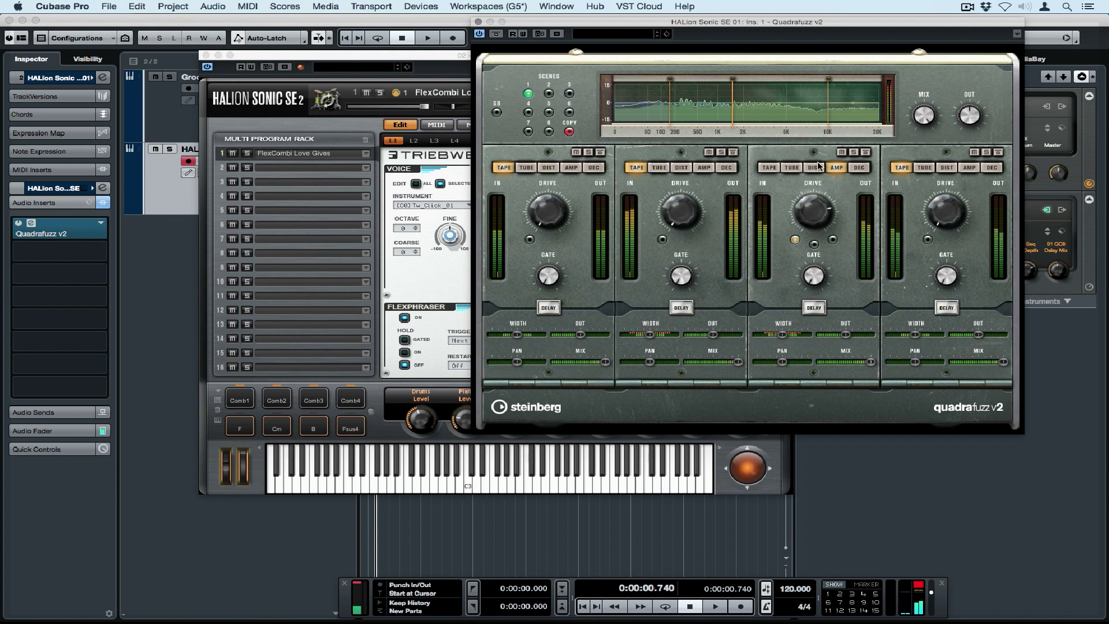
click(813, 168)
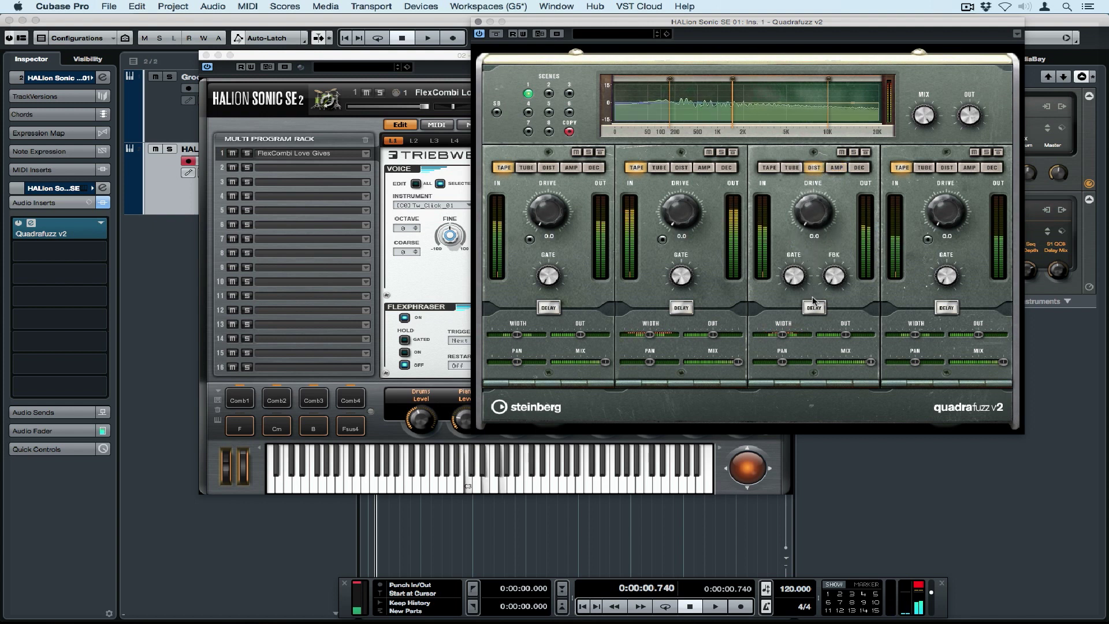
right_click(813, 213)
mouse_move(904, 231)
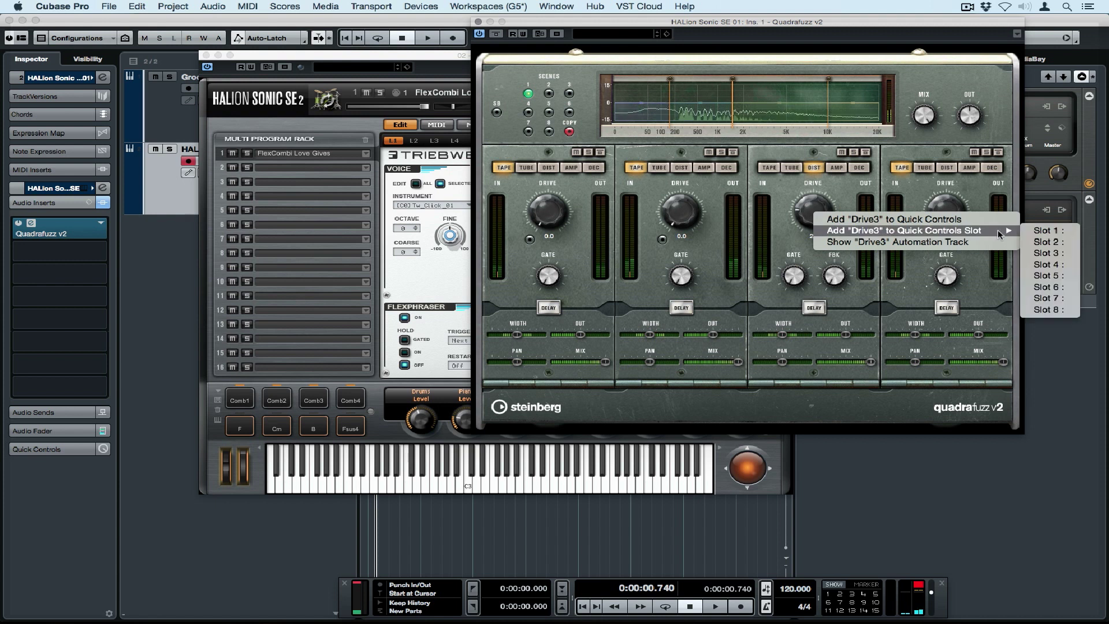
click(1053, 230)
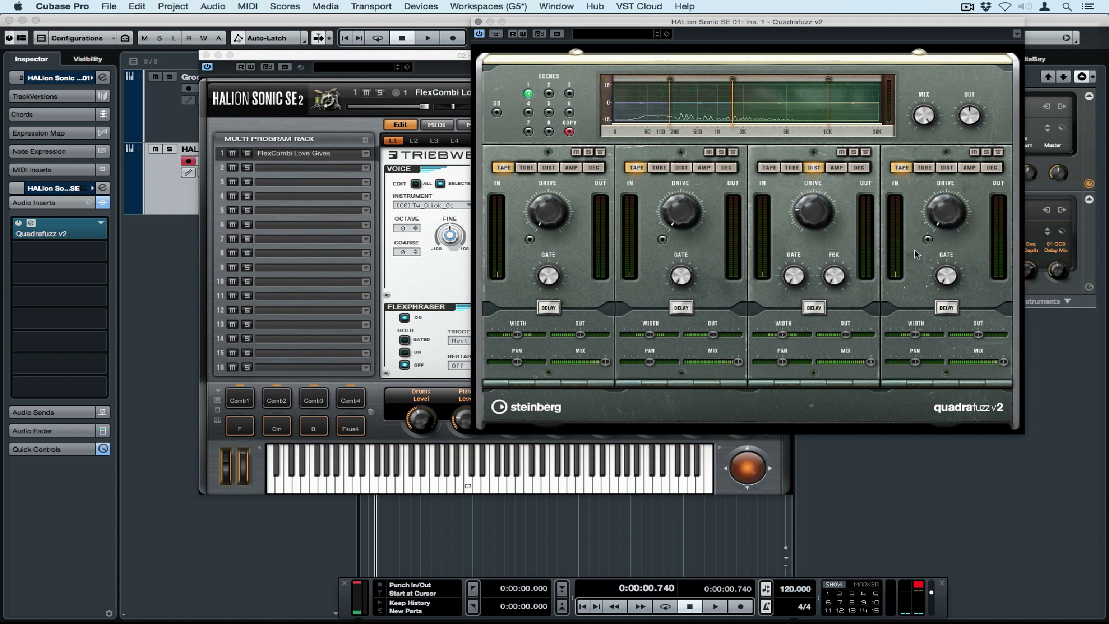
right_click(799, 276)
mouse_move(902, 290)
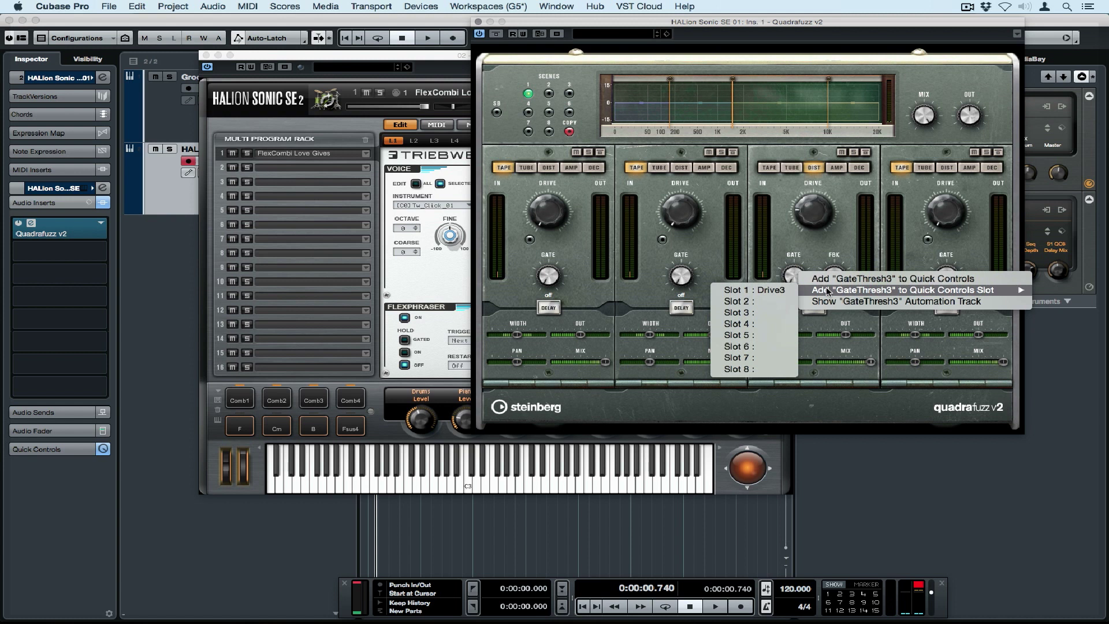
click(835, 278)
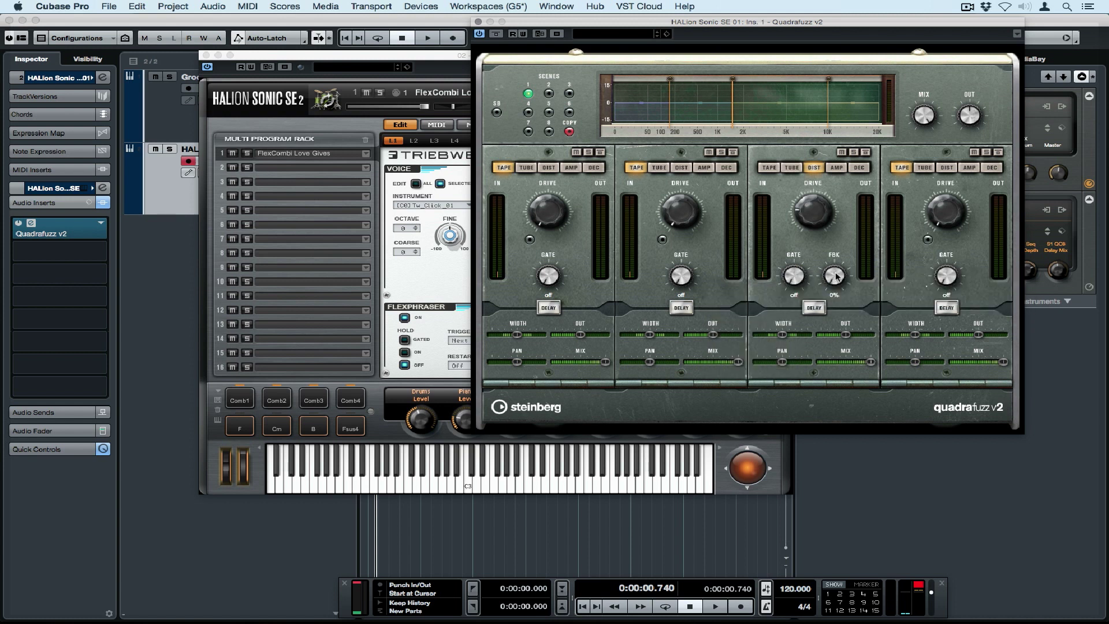
Step: Assign DistFeedb3, StWidth3 and Mix3 to quick control slots 3, 4 and 5
right_click(836, 276)
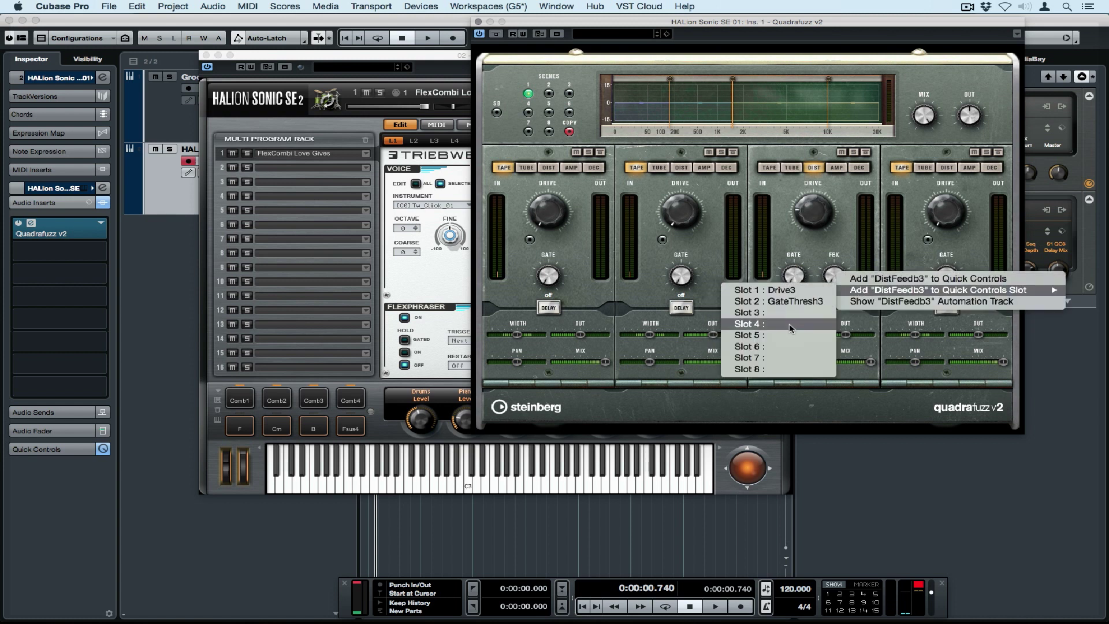
click(785, 313)
right_click(786, 333)
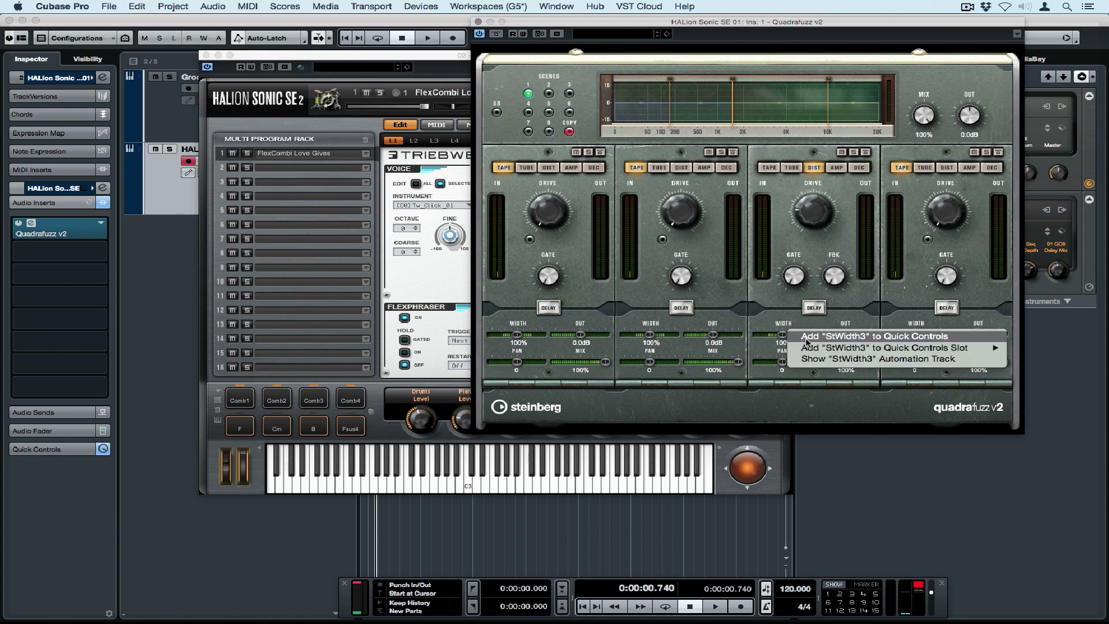
mouse_move(885, 347)
click(753, 379)
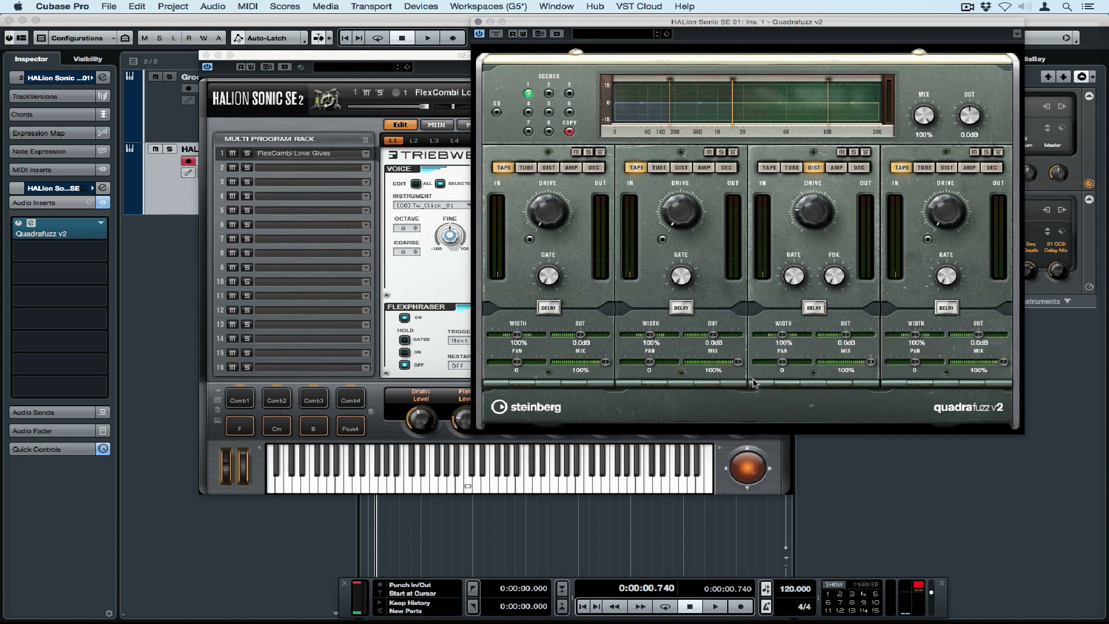
right_click(850, 363)
mouse_move(939, 376)
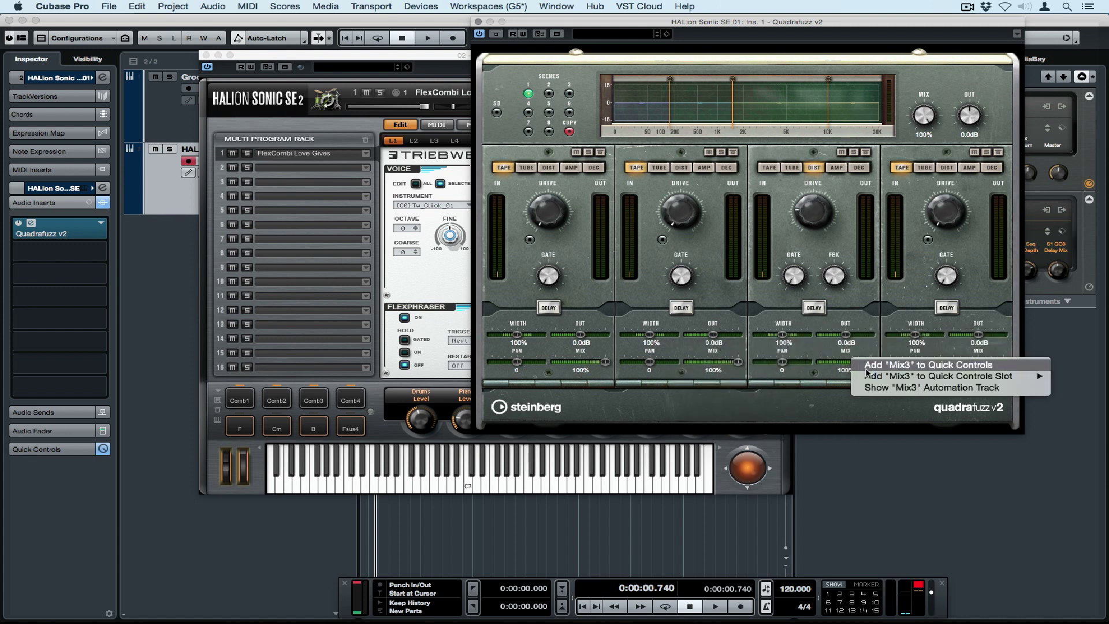
click(794, 425)
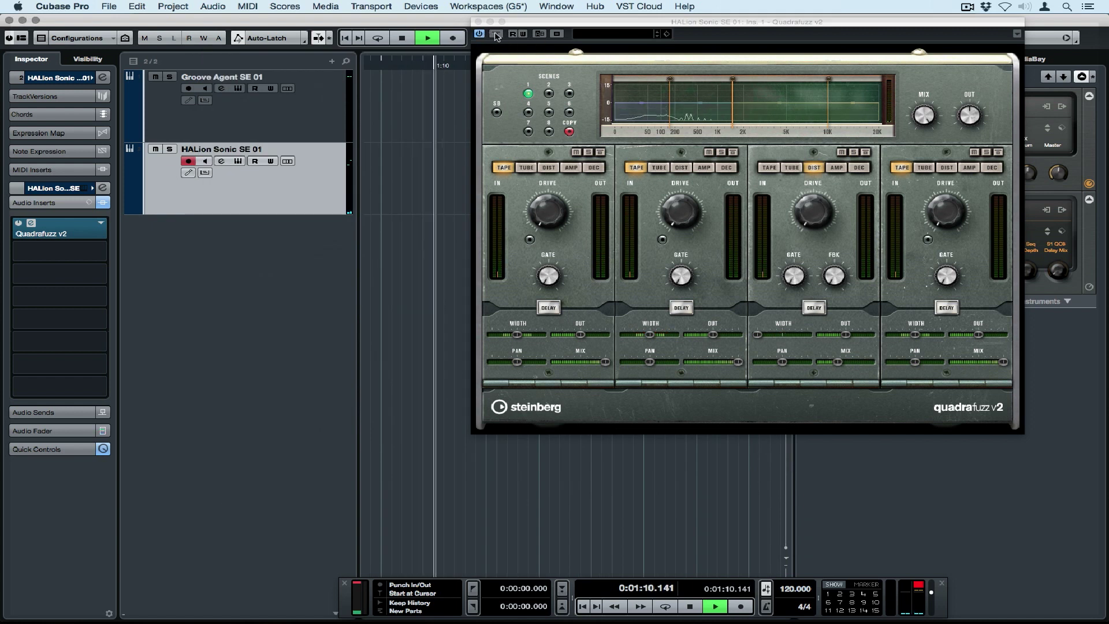
Step: Assign the Quadrafuzz v2 Bypass parameter to quick control slot 6
right_click(494, 36)
mouse_move(598, 50)
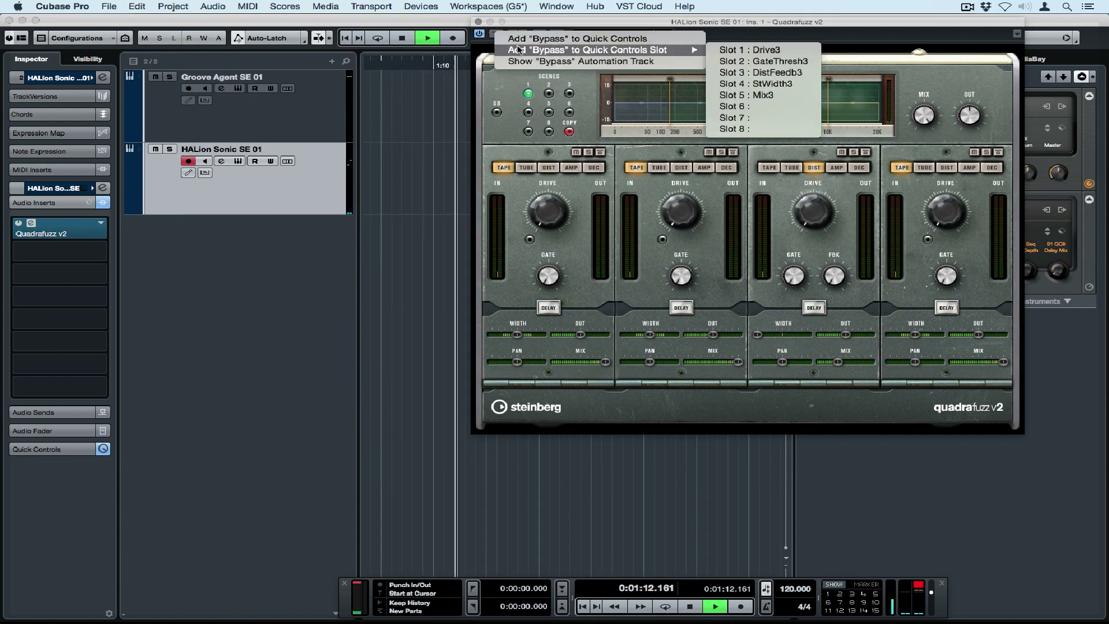
click(740, 110)
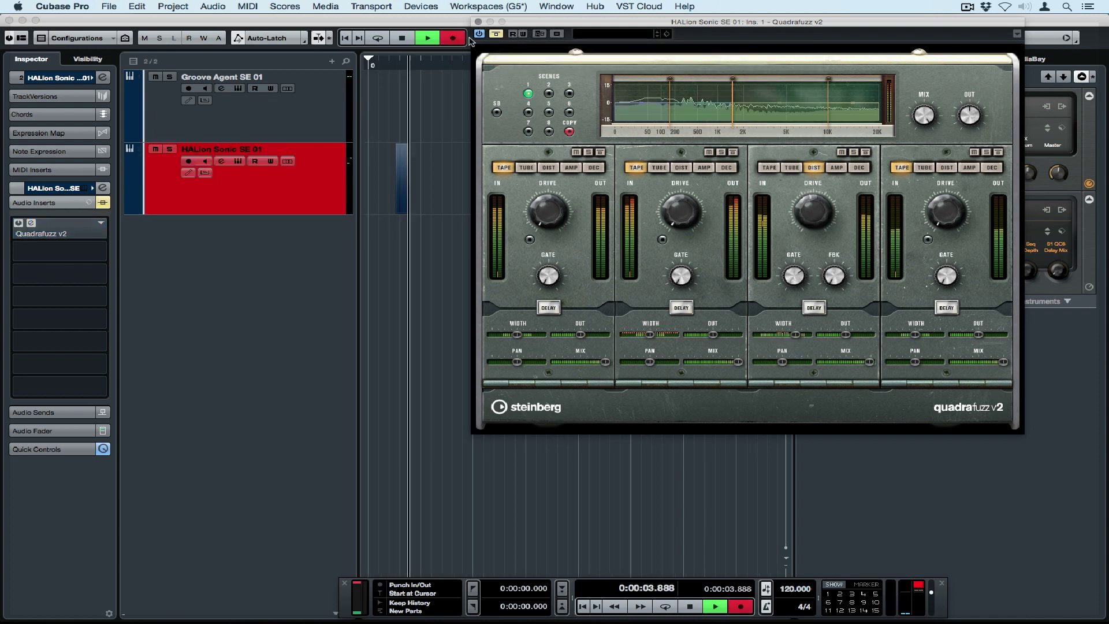
Step: Enable automation Read, record quick control moves, stop playback and close HALion Sonic SE
click(254, 162)
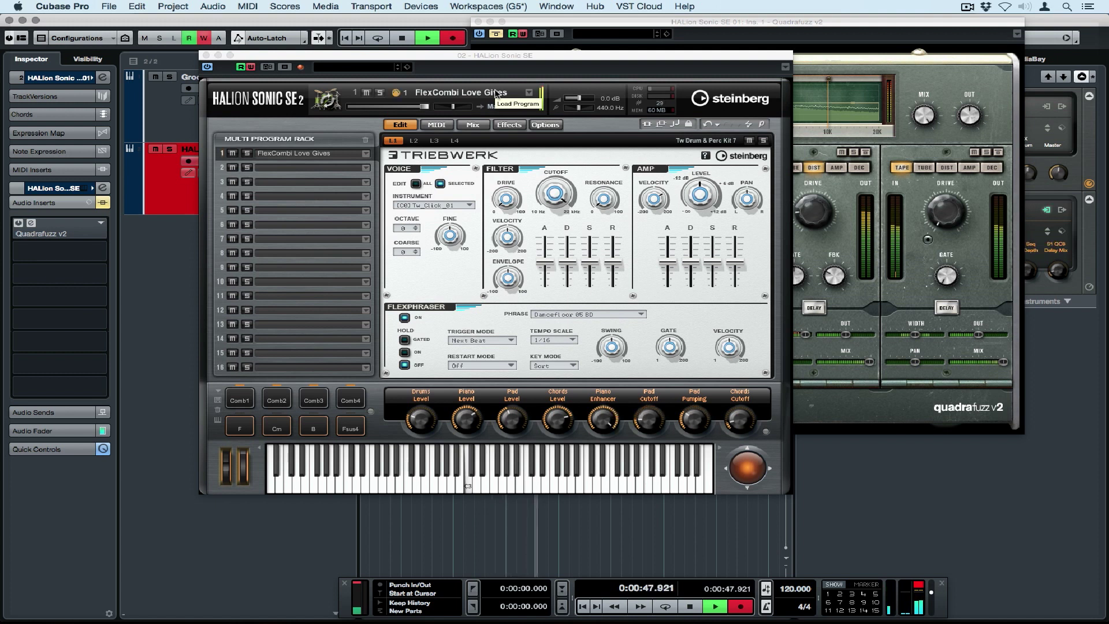
key(space)
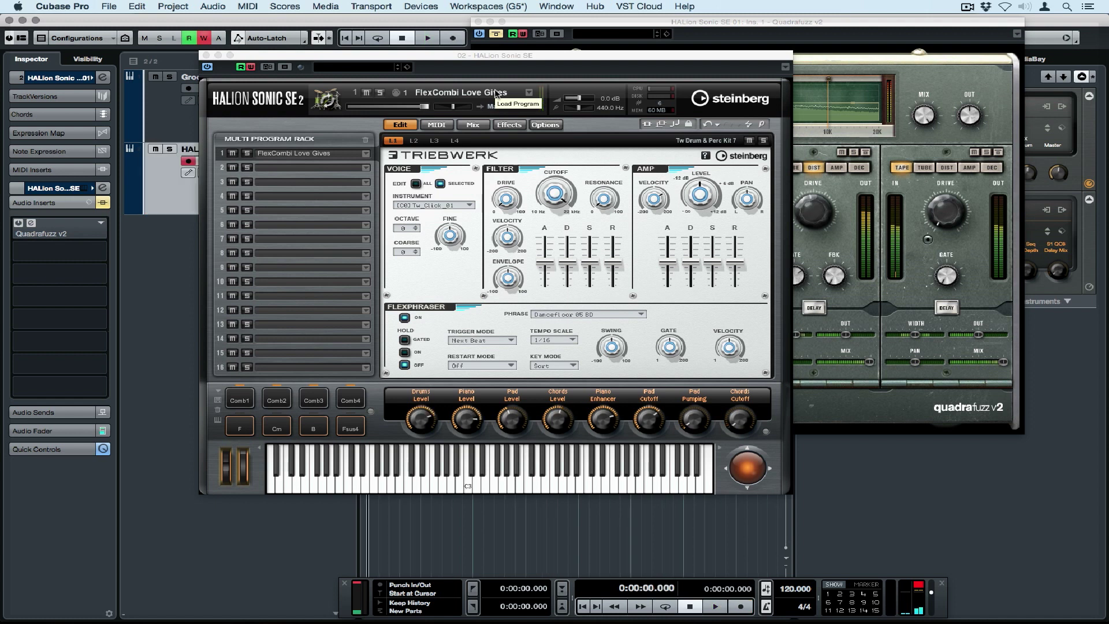
click(206, 55)
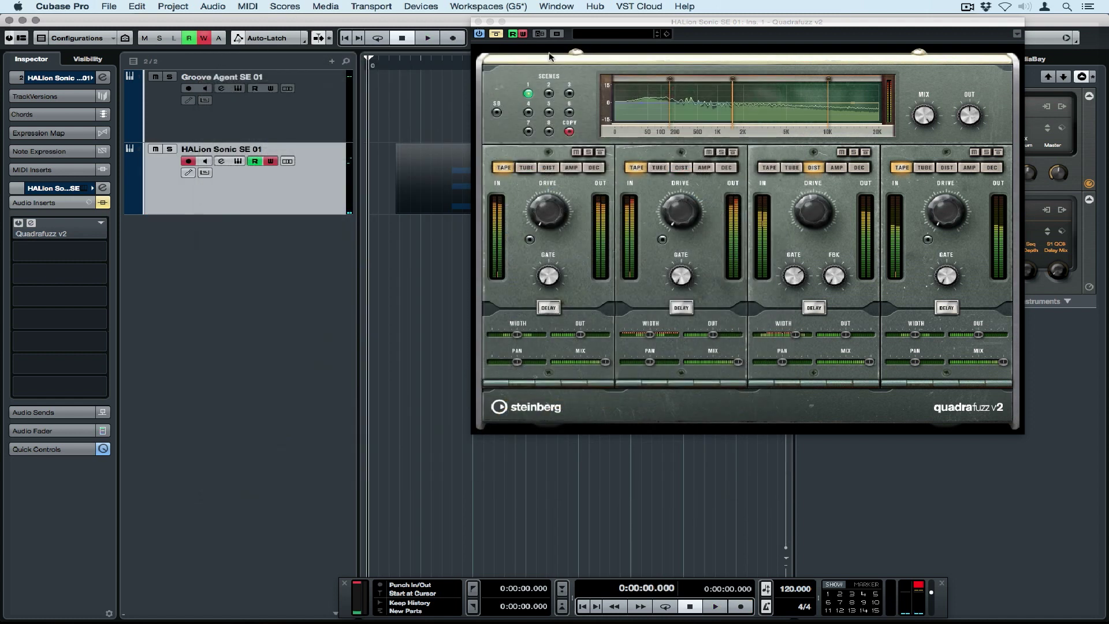
Step: Close Quadrafuzz v2 and show the used automation lanes on the HALion Sonic SE 01 track
key(super+w)
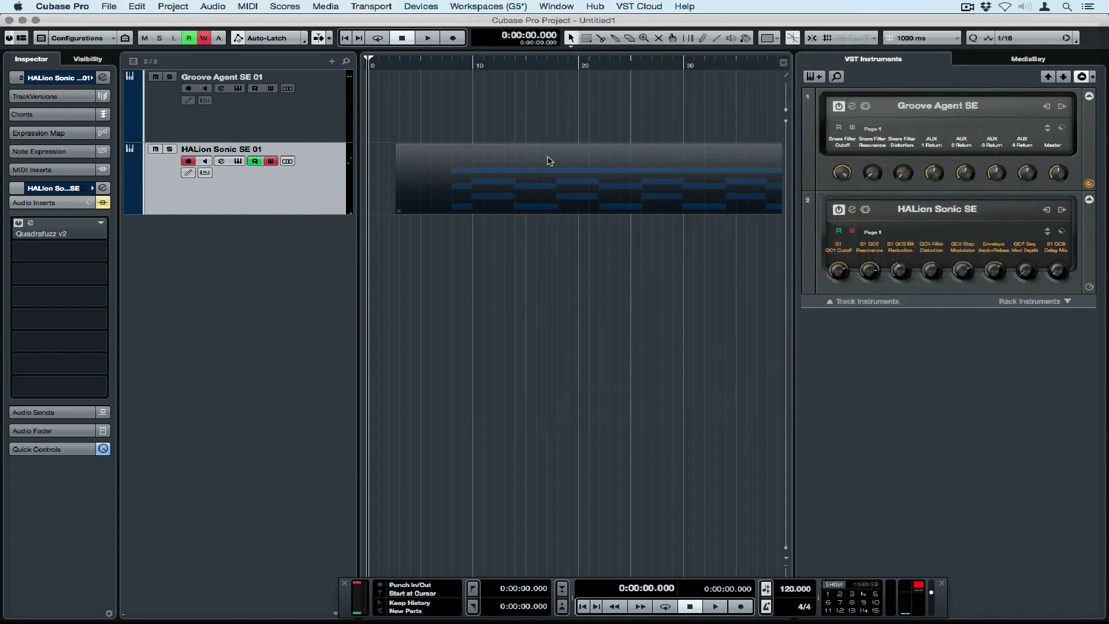
key(g)
key(g)
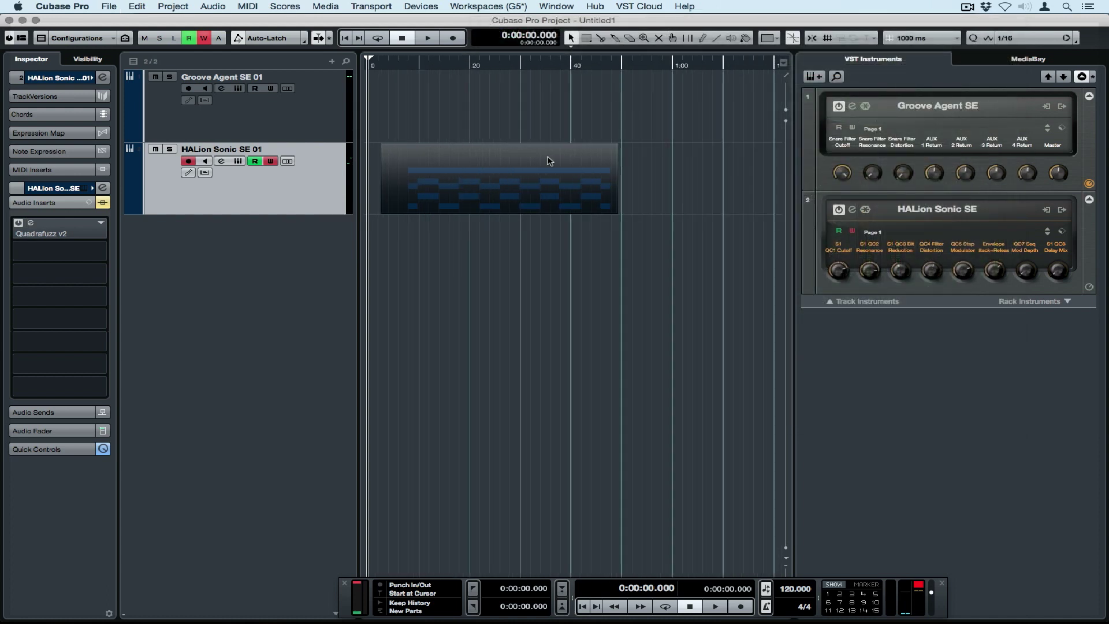
key(g)
right_click(314, 195)
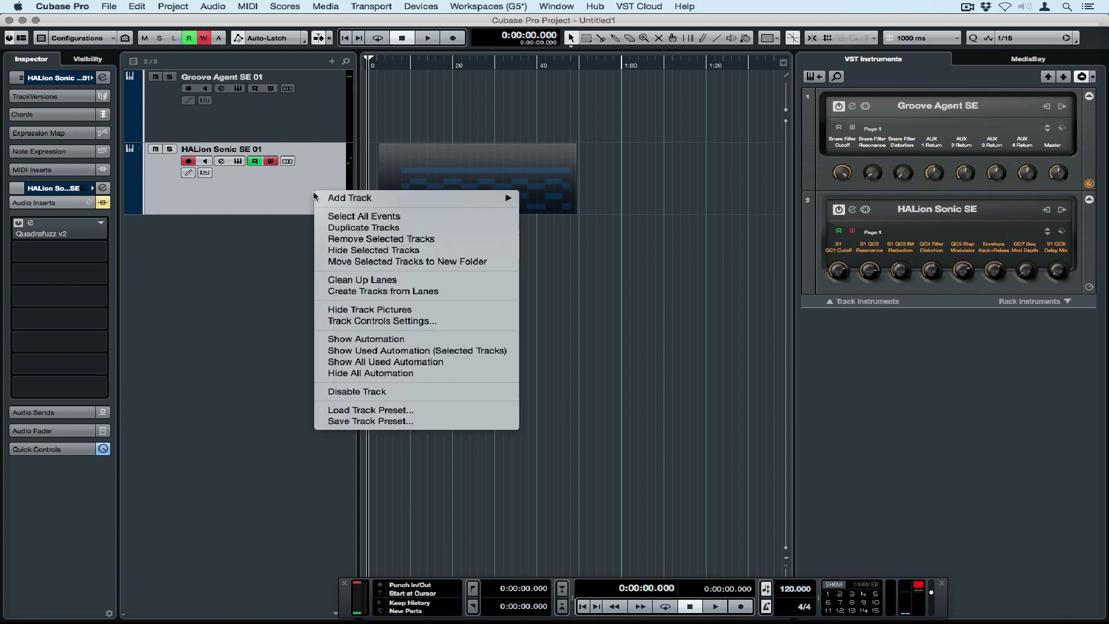
click(370, 350)
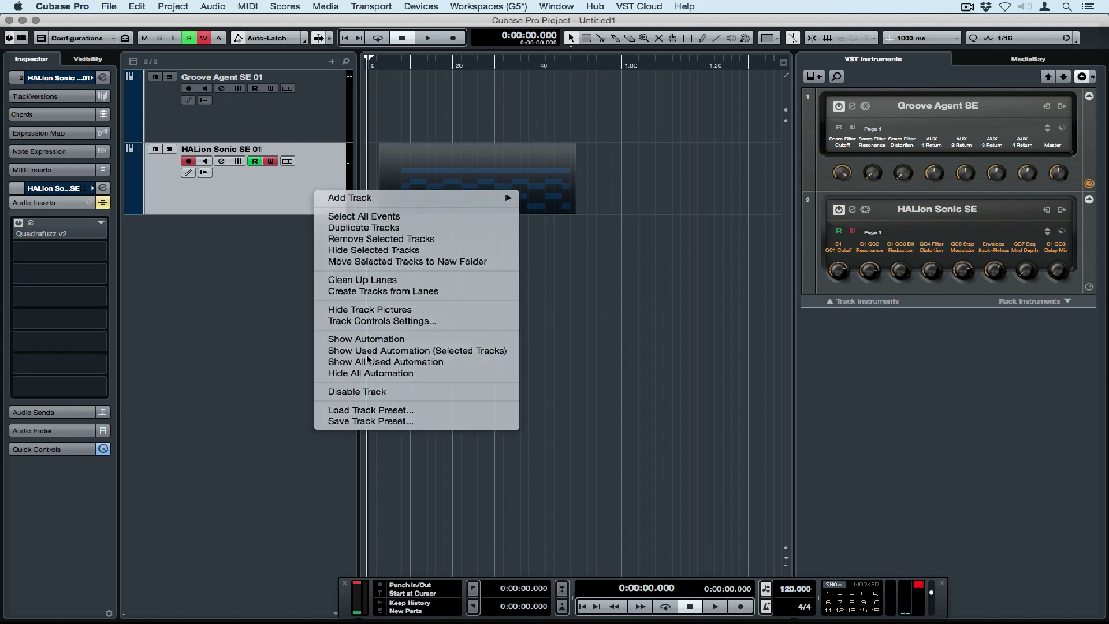
scroll(604, 293, down, 3)
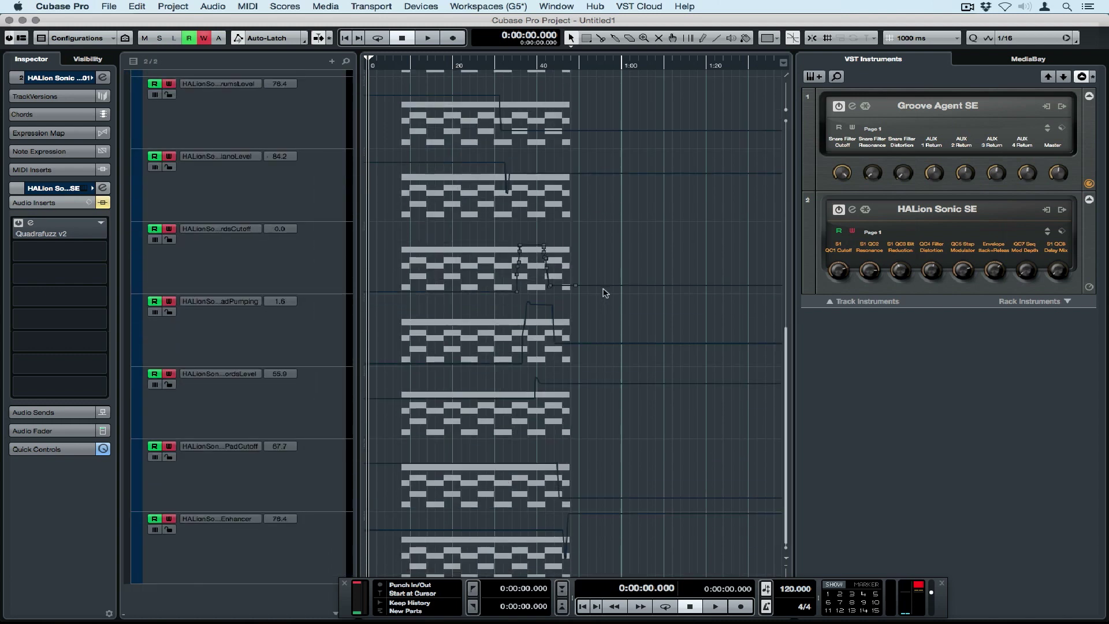
scroll(604, 293, up, 3)
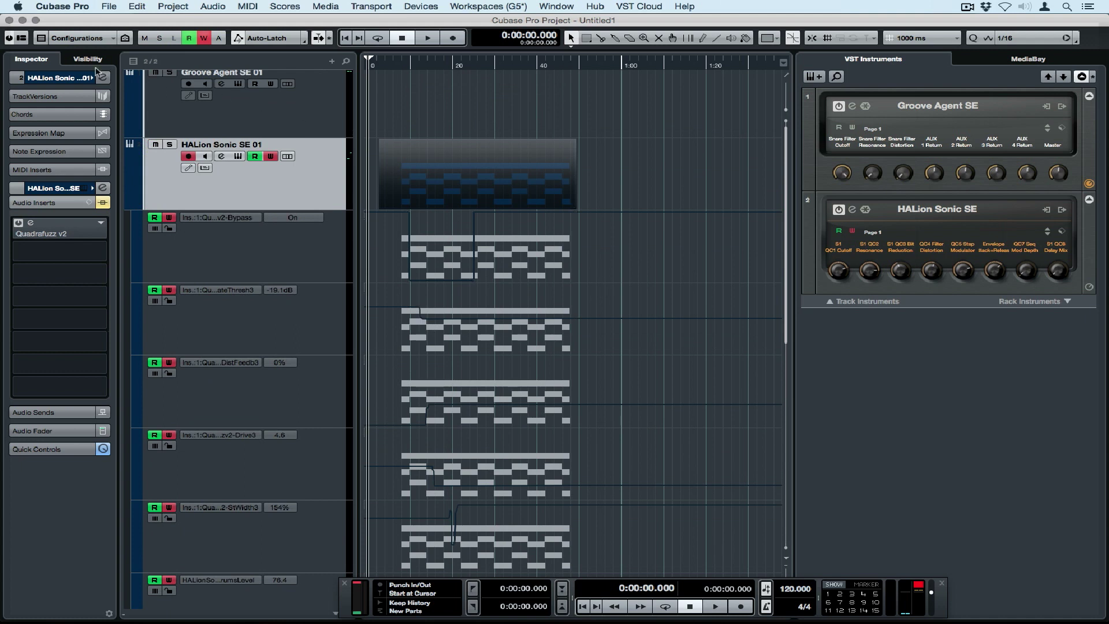
Step: Colour the HALion Sonic SE track, its part and lanes yellow-green with Color 4
click(78, 77)
click(90, 77)
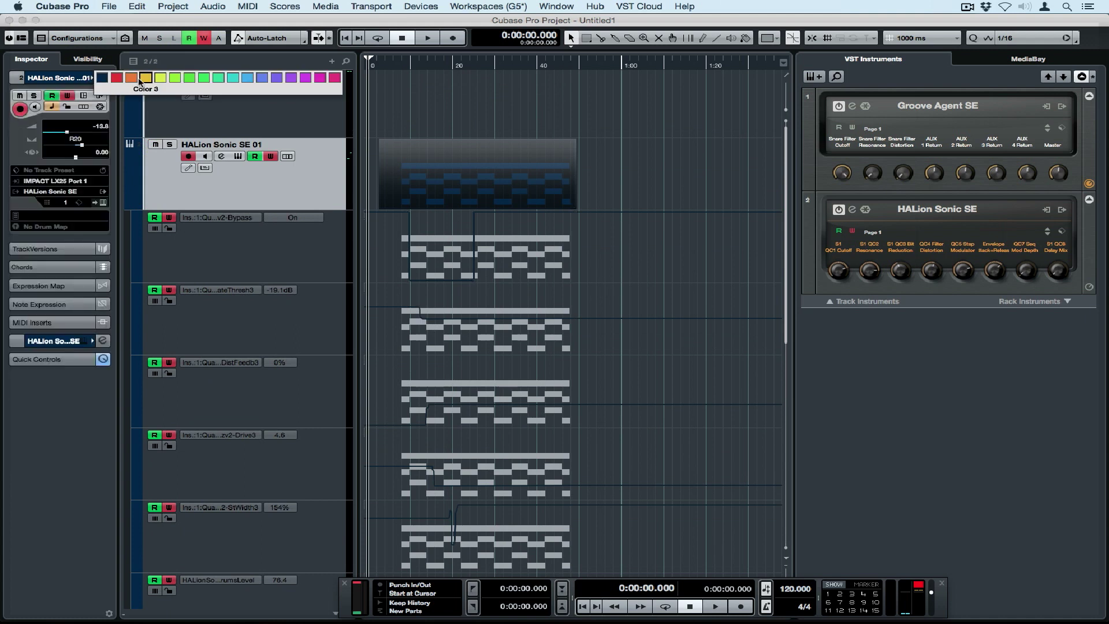
click(160, 81)
scroll(661, 299, down, 5)
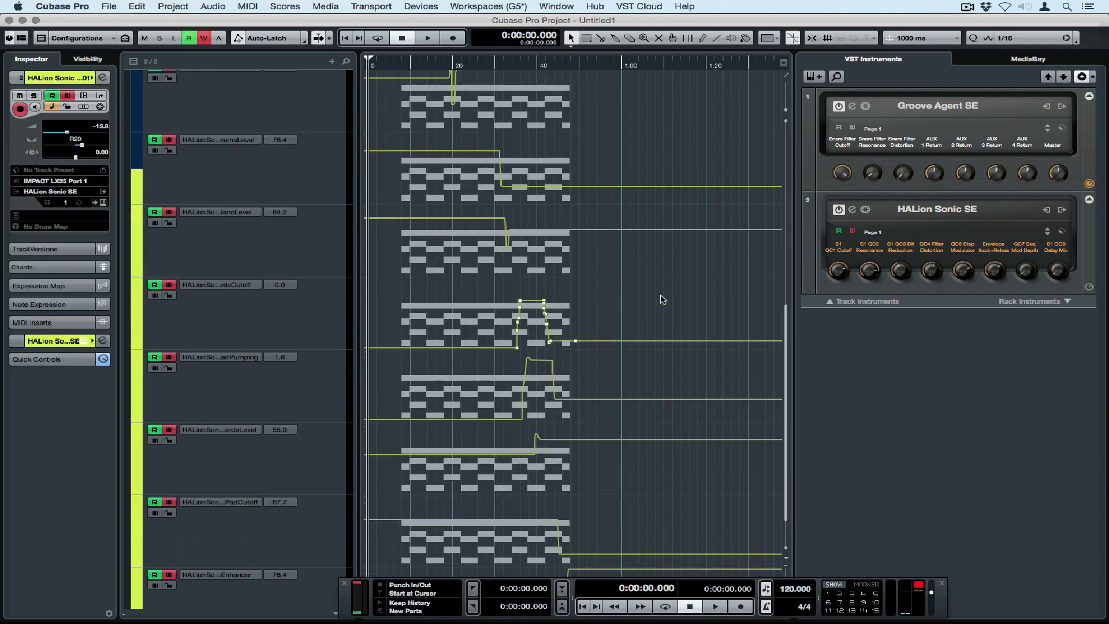
scroll(662, 298, up, 5)
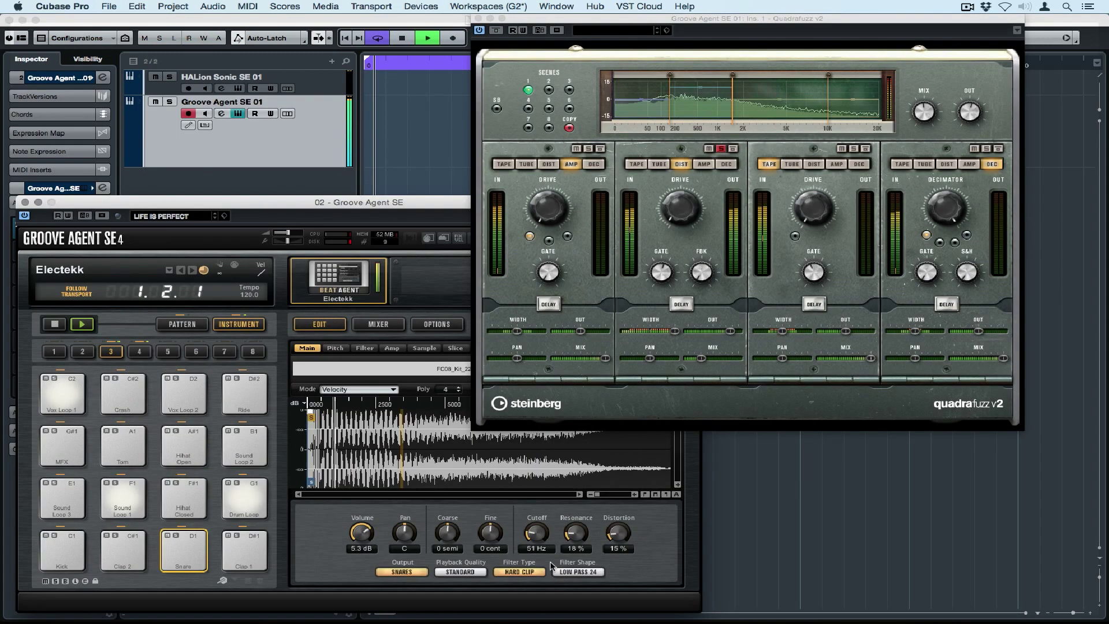
Step: Assign the snare filter cutoff, resonance and distortion each to a track quick control slot
right_click(536, 531)
mouse_move(655, 549)
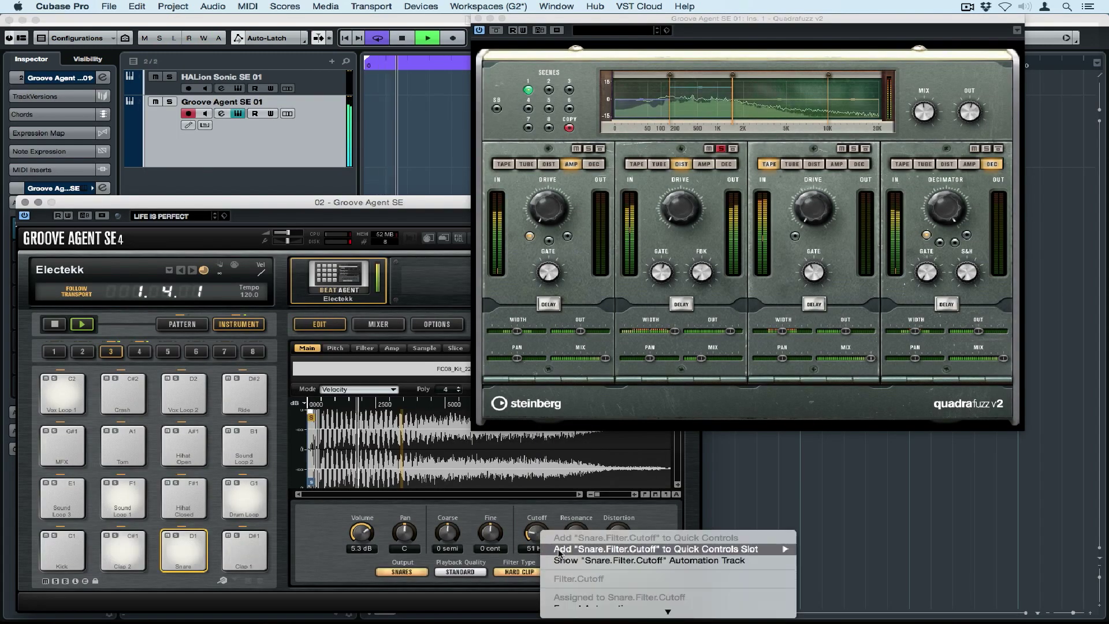
click(837, 554)
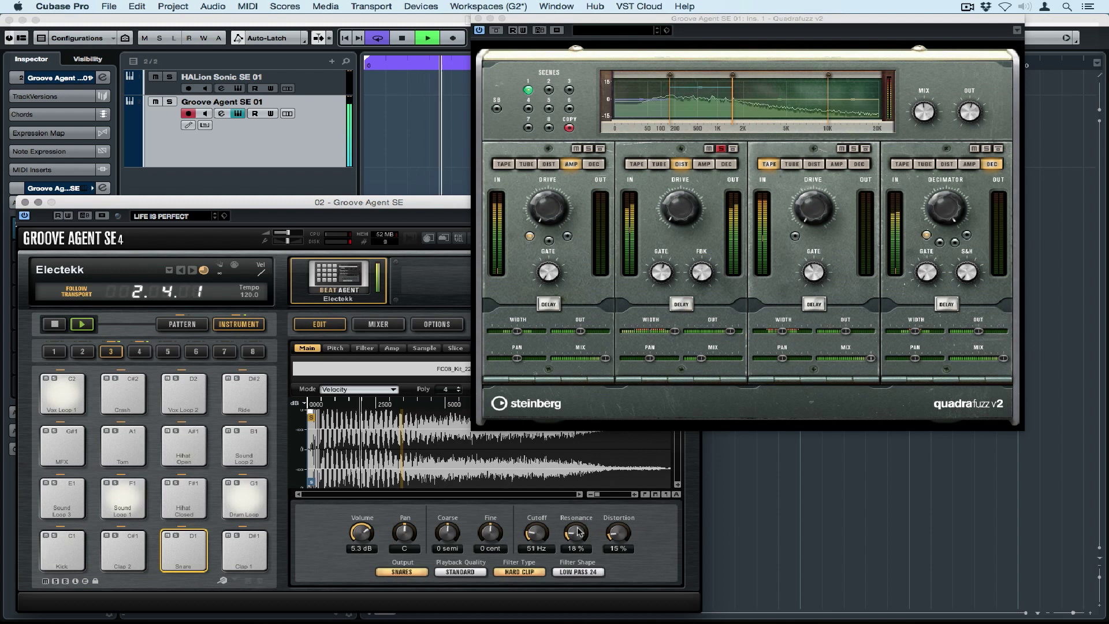
right_click(600, 534)
click(902, 544)
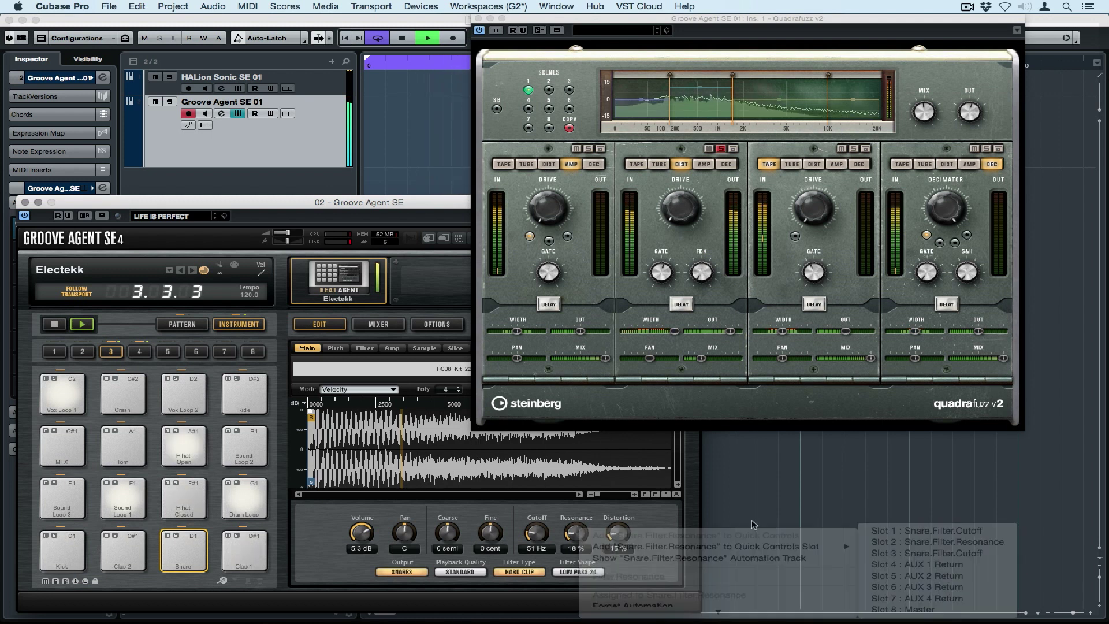
right_click(614, 545)
mouse_move(738, 552)
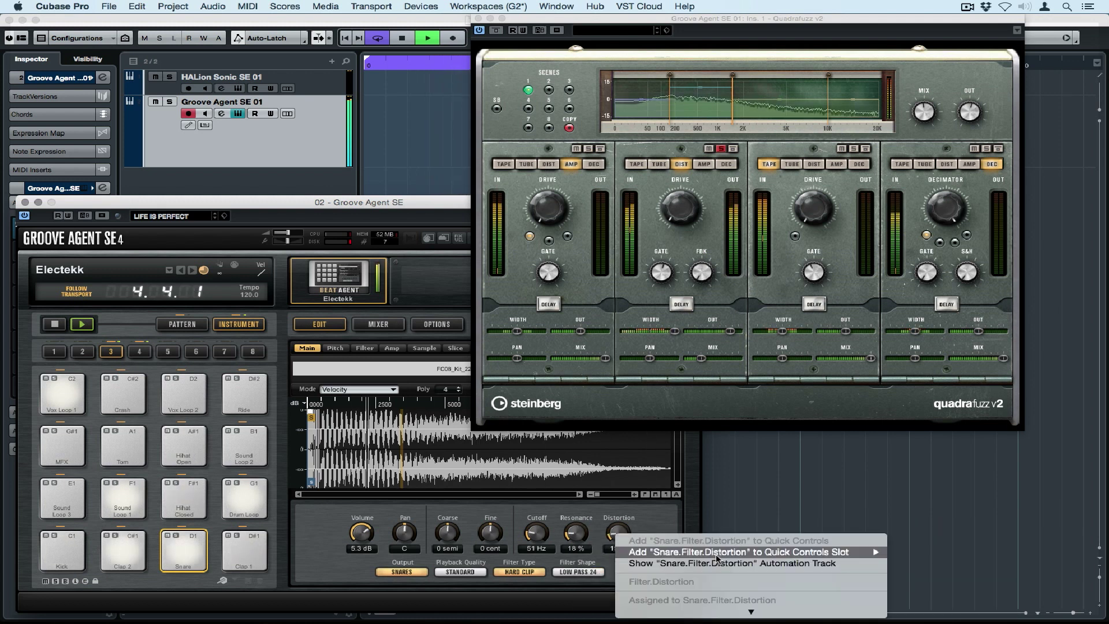
click(995, 553)
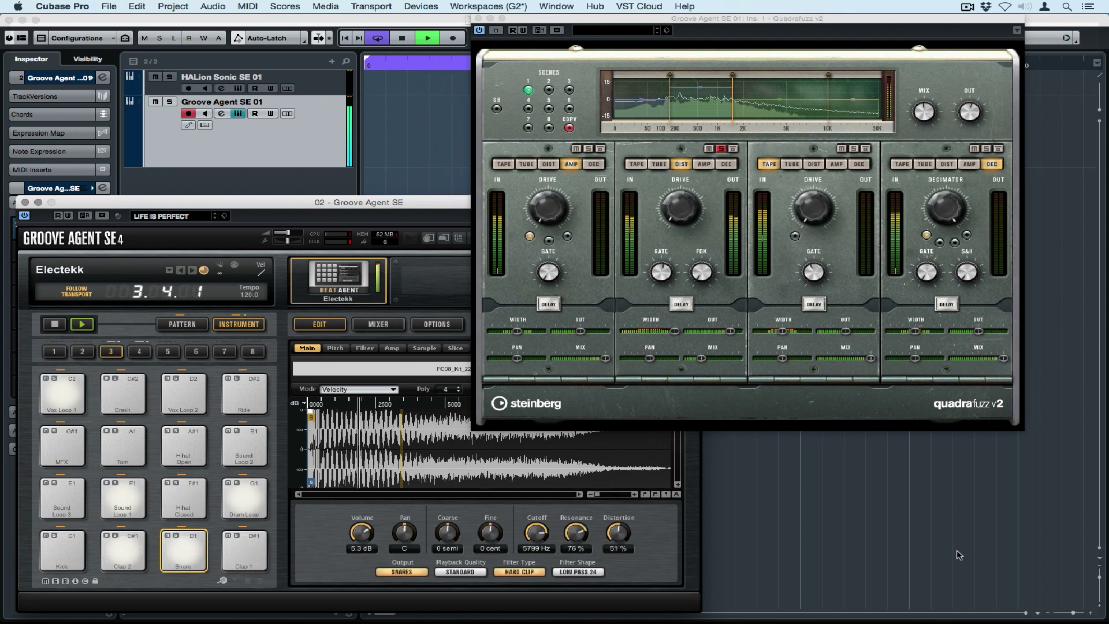
Step: Close Groove Agent SE, revealing quick controls Drive1–Drive4, Mix2 and GateThresh2
drag(186, 205, 366, 206)
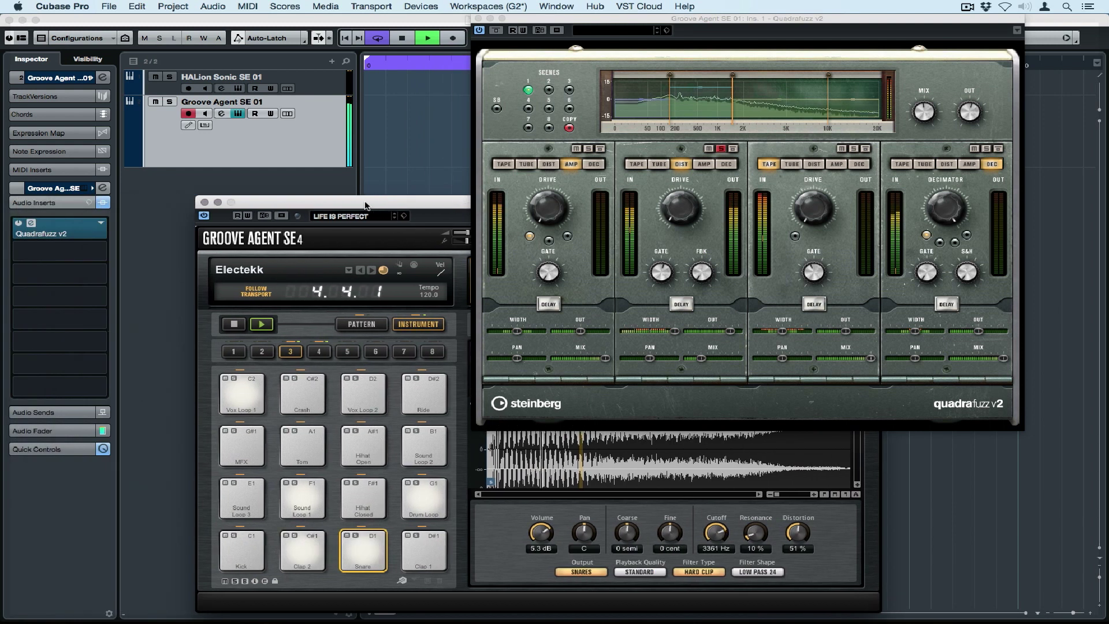
click(39, 449)
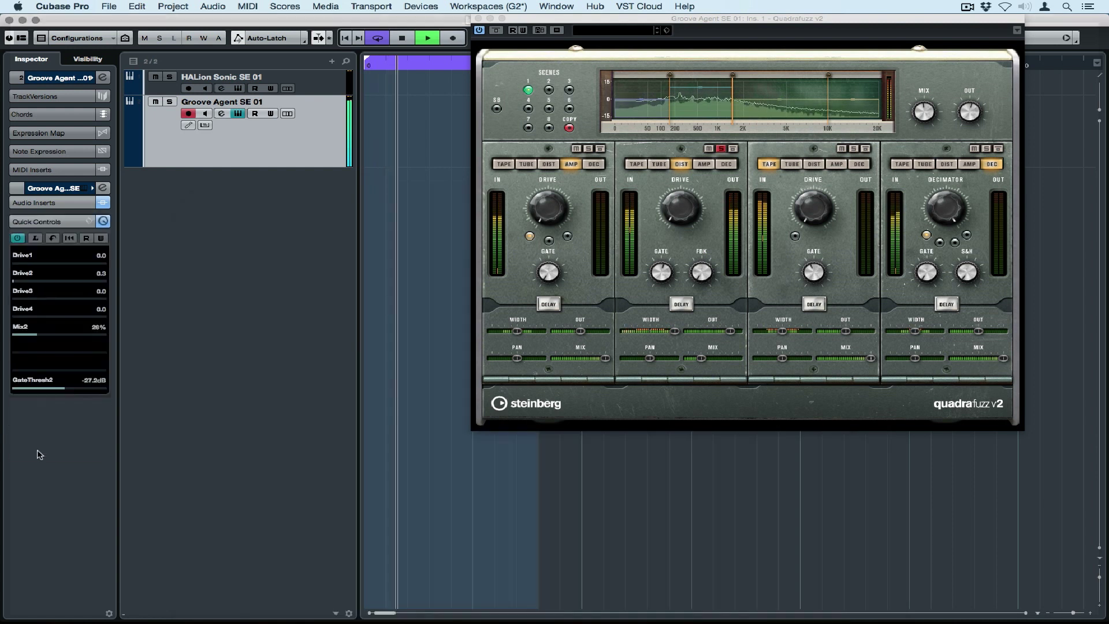